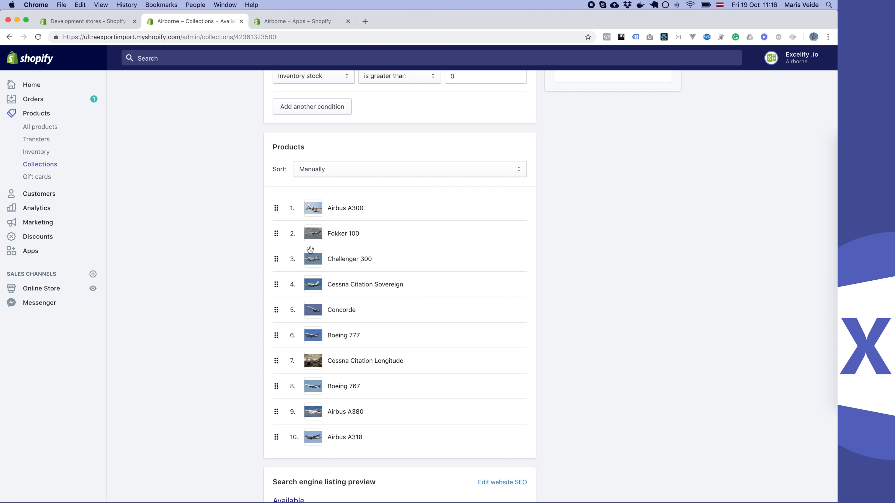
- Export the Smart Collections with their Rules and Linked Products from Excelify as an Excel file
left_click(295, 22)
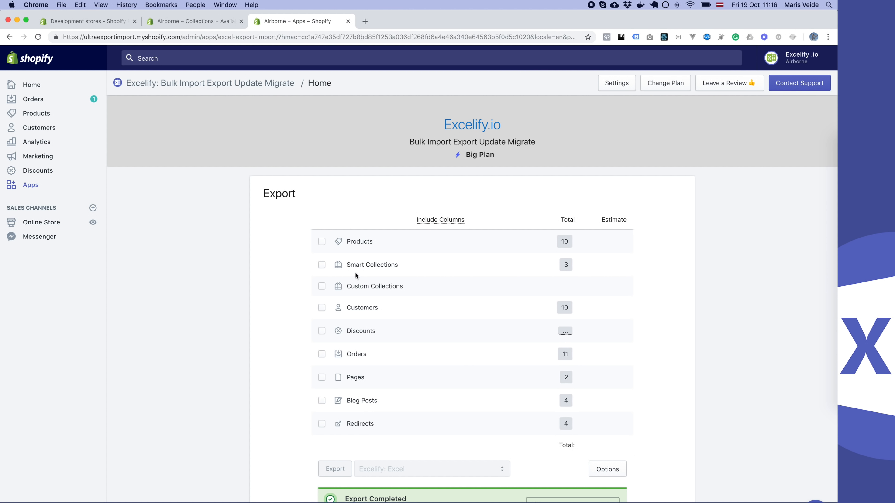
left_click(367, 265)
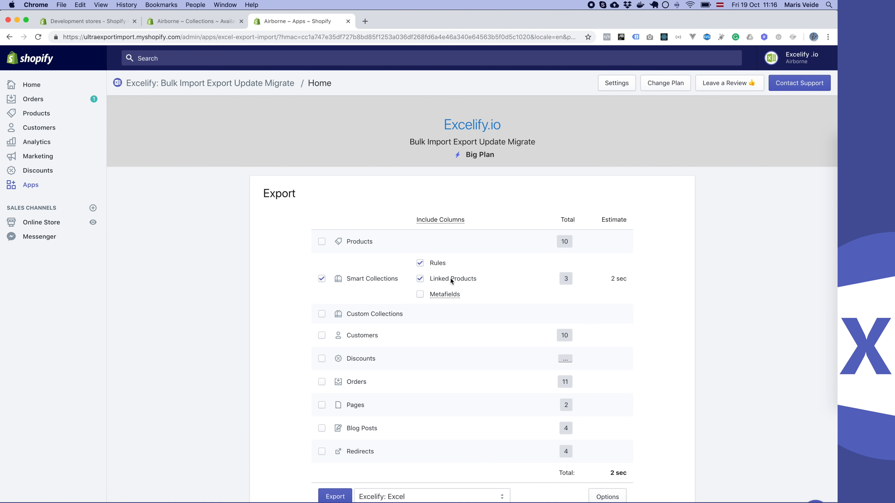
scroll(389, 332, "down", 3)
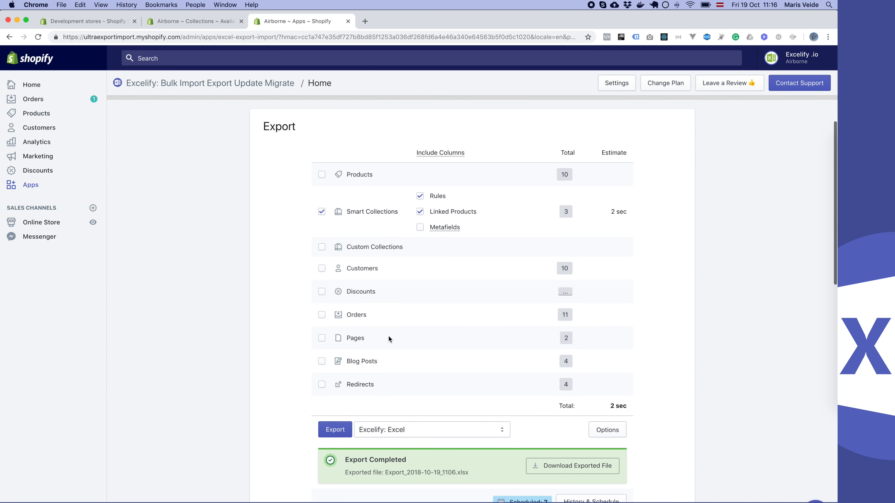
left_click(334, 431)
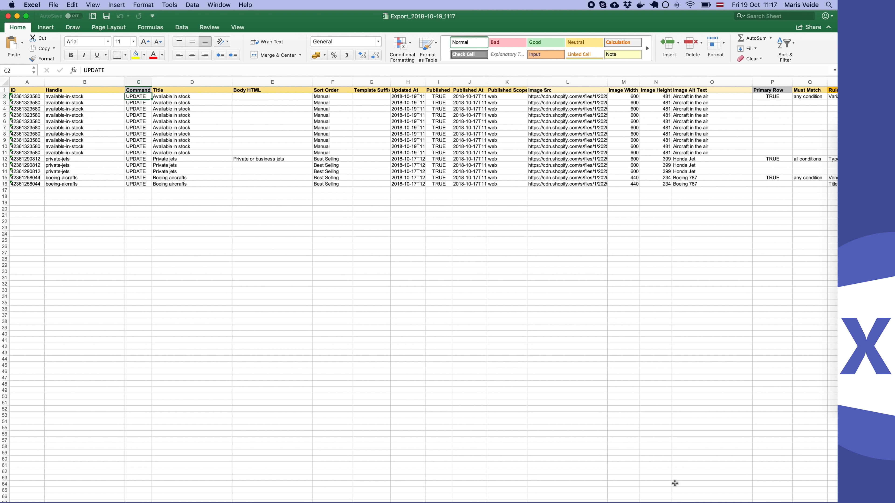
- Examine the exported workbook's available-in-stock rows, including the collection rule, Product: Position and Product: Handle columns
scroll(509, 342, "up", 6)
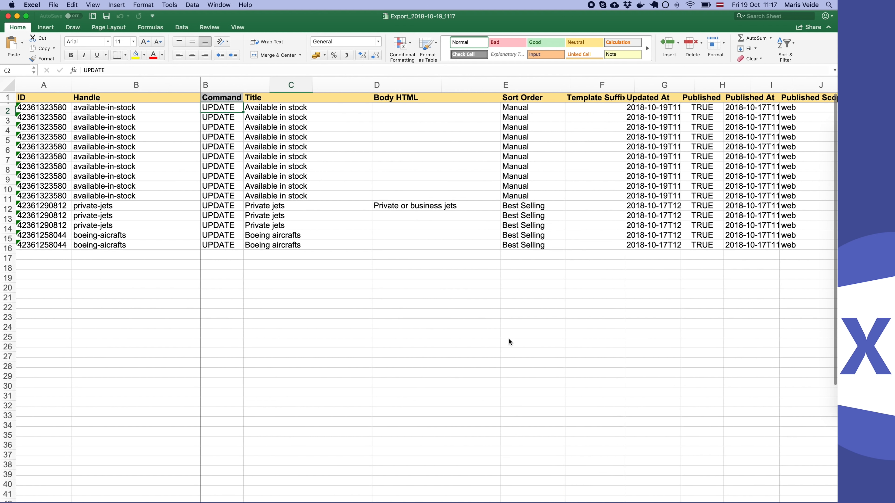
scroll(430, 217, "right", 2)
scroll(430, 218, "right", 15)
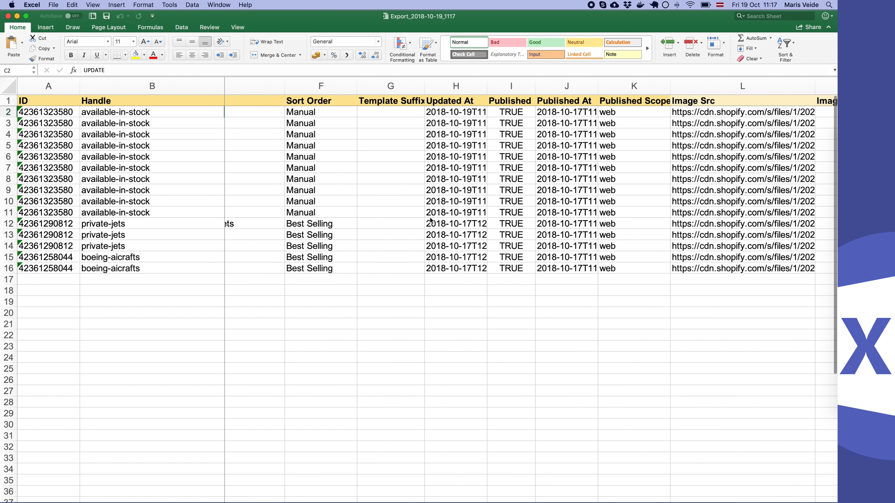
scroll(431, 220, "right", 3)
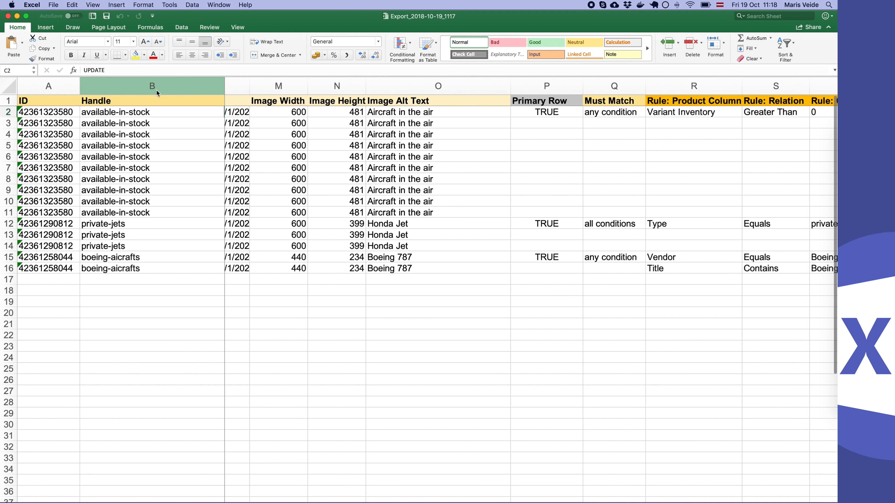
left_click(9, 113)
left_click_drag(9, 112, 9, 212)
scroll(342, 181, "right", 10)
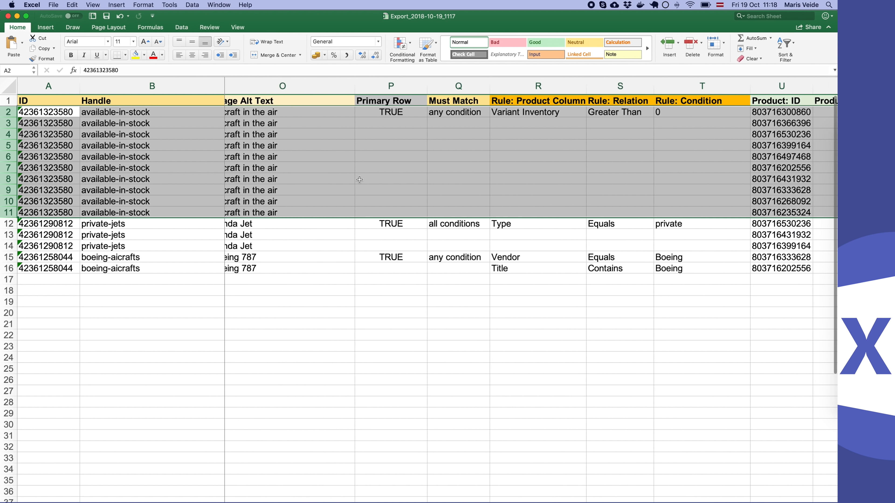
scroll(489, 163, "right", 2)
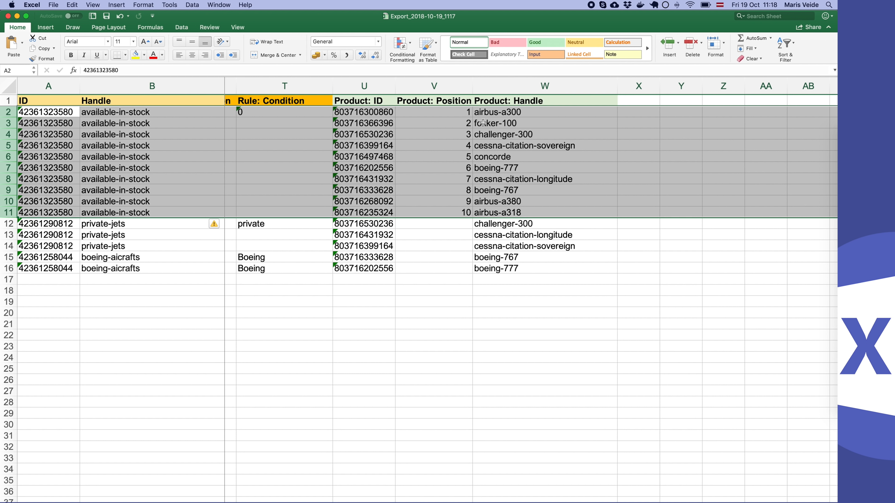
- Set the Product: Position of airbus-a318 in the available-in-stock collection to 1
left_click(468, 169)
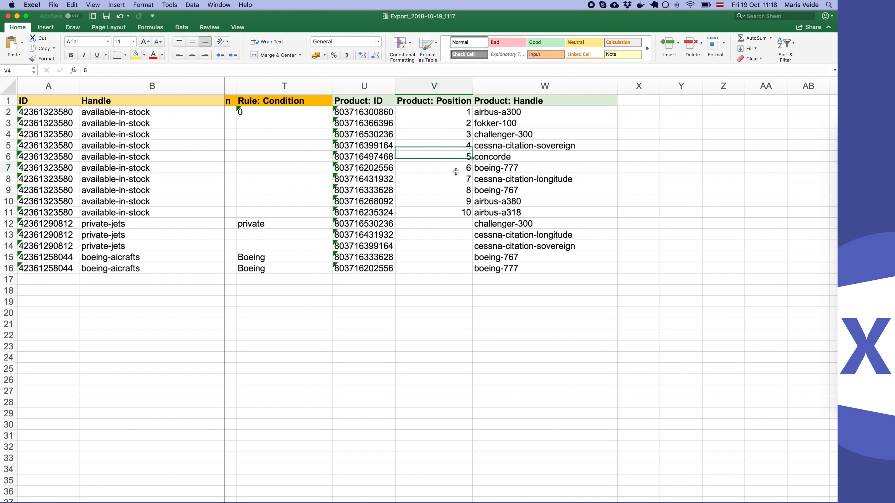
key("Down")
key("Down")
key("Down")
key("Down")
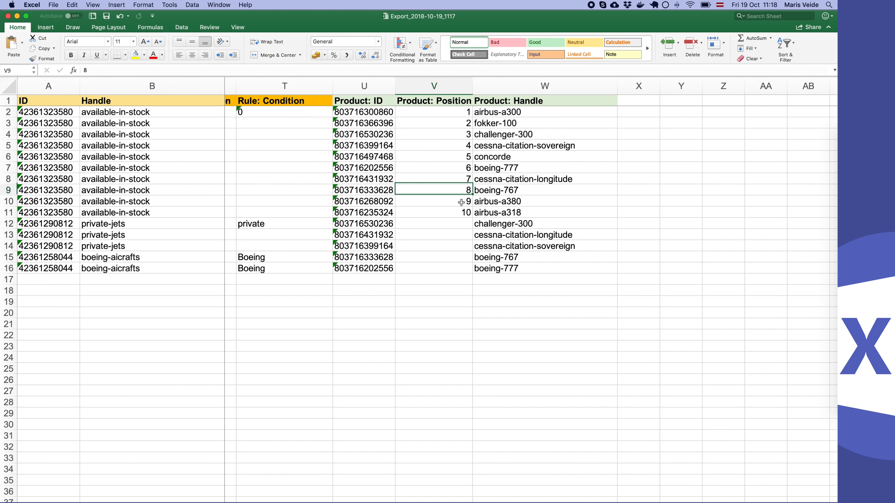
type("1")
- Set the Product: Position of airbus-a300 in the available-in-stock collection to 10
key("Up")
key("Up")
key("Up")
key("Up")
key("Up")
key("Up")
key("Up")
key("Up")
key("Up")
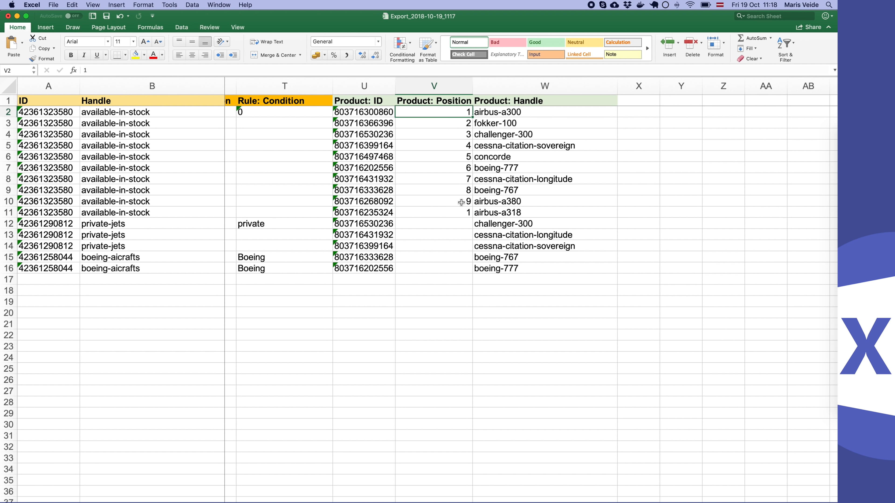
type("10")
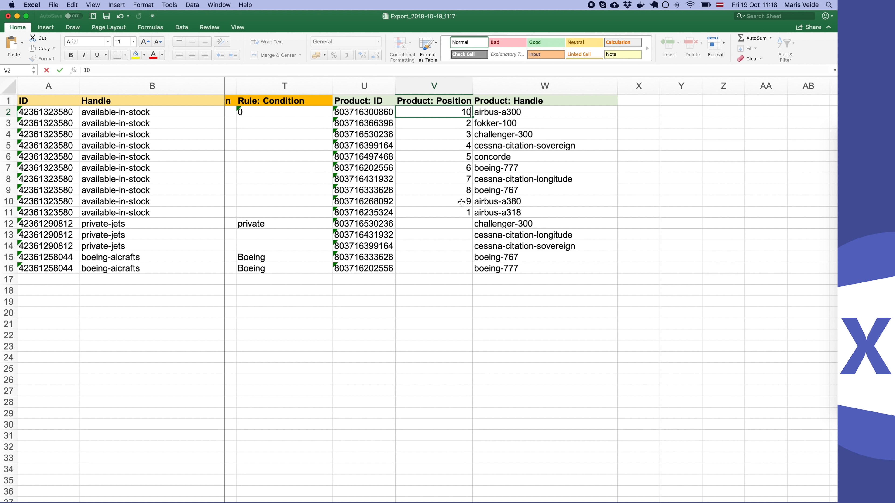
key("Return")
key("Up")
- Delete the private-jets and boeing-aicrafts rows 12 to 16, and save the workbook
key("Down")
key("Down")
key("Down")
key("Down")
key("Down")
key("Down")
key("Down")
key("Down")
key("Down")
key("Down")
key("Down")
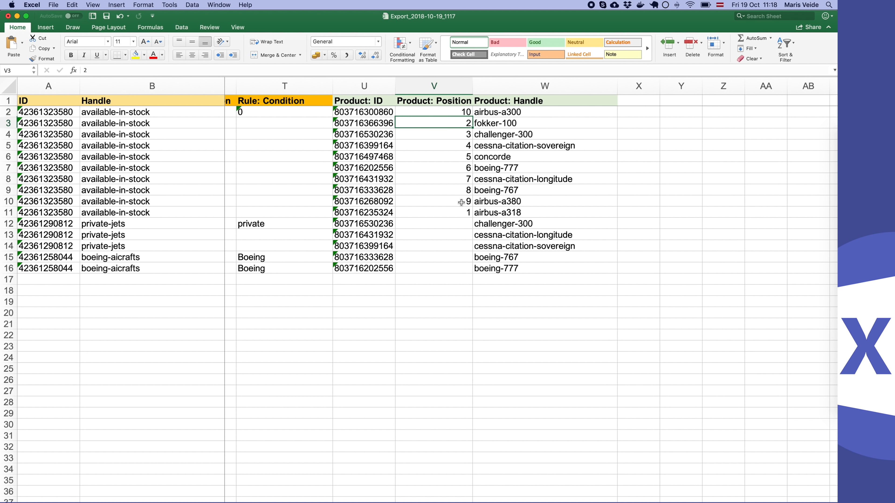
key("Up")
key("Up")
key("Right")
key("Left")
key("Down")
key("shift+space")
key("shift+Down")
key("shift+Down")
key("shift+Down")
key("shift+Down")
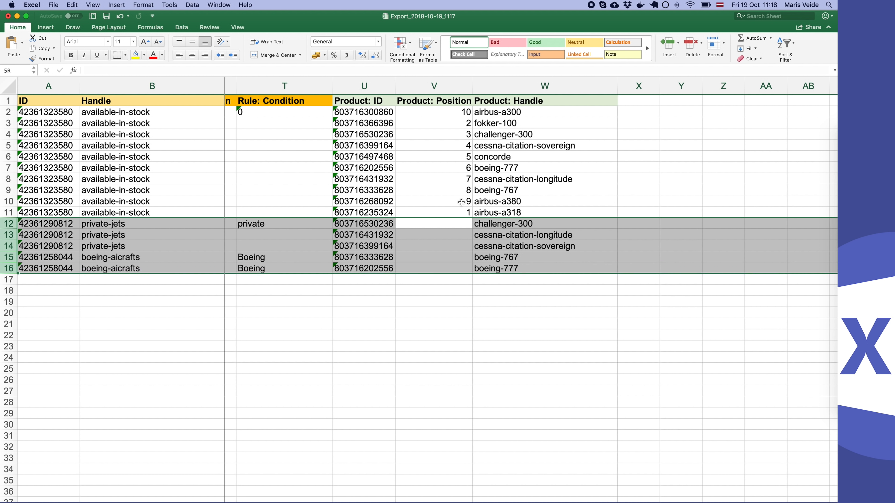
scroll(461, 202, "left", 2)
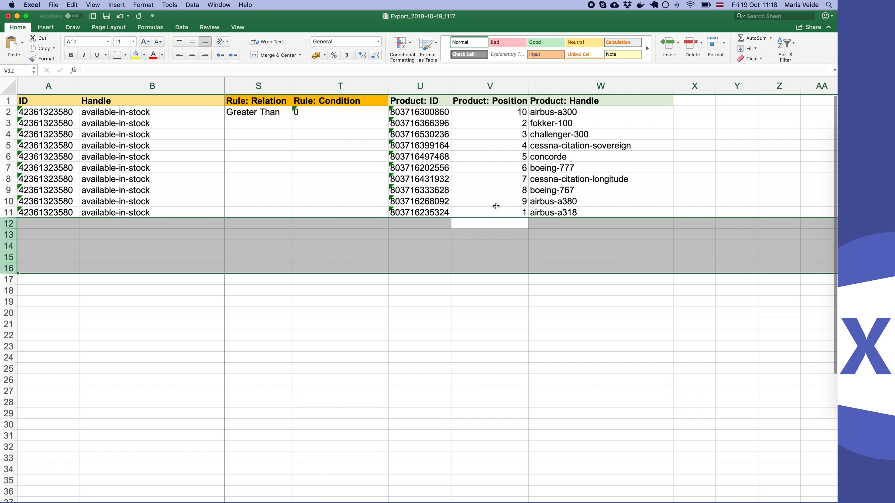
key("ctrl+minus")
left_click(495, 205)
key("super+s")
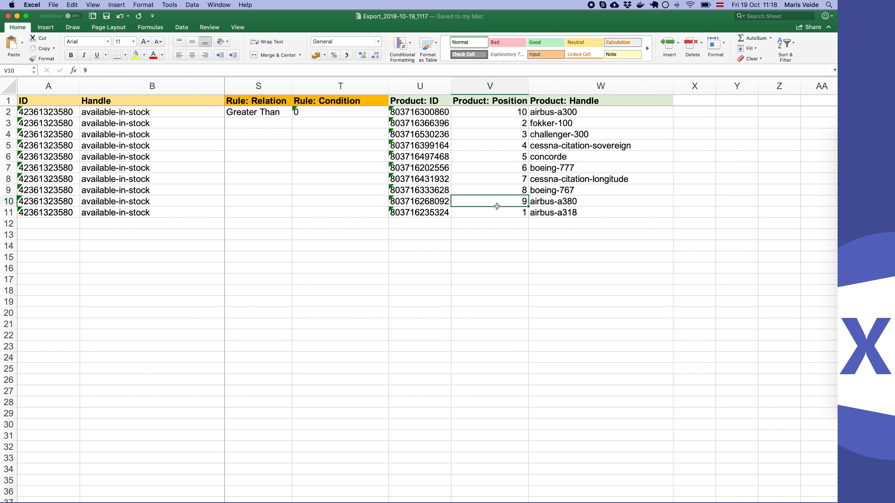
- Switch to Chrome, upload Export_2018-10-19_1117.xlsx from Downloads to Excelify and import it
key("super+Tab")
scroll(442, 265, "down", 6)
left_click(415, 377)
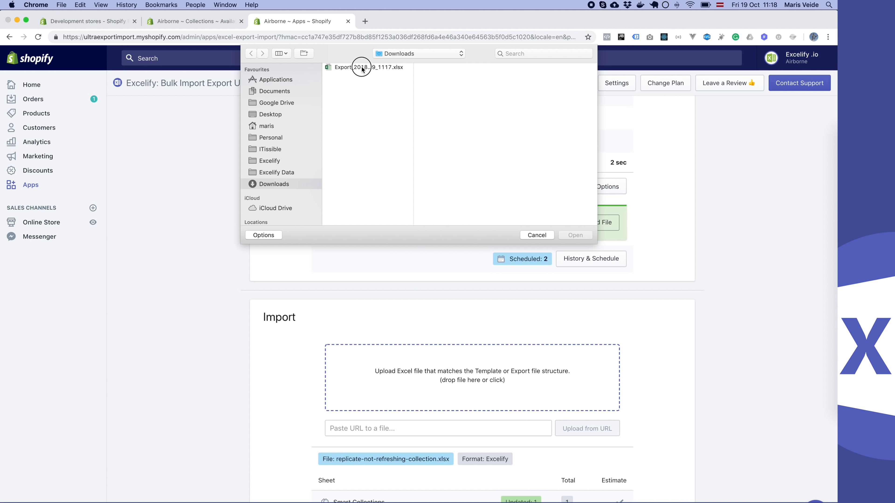
double_click(362, 68)
left_click(334, 374)
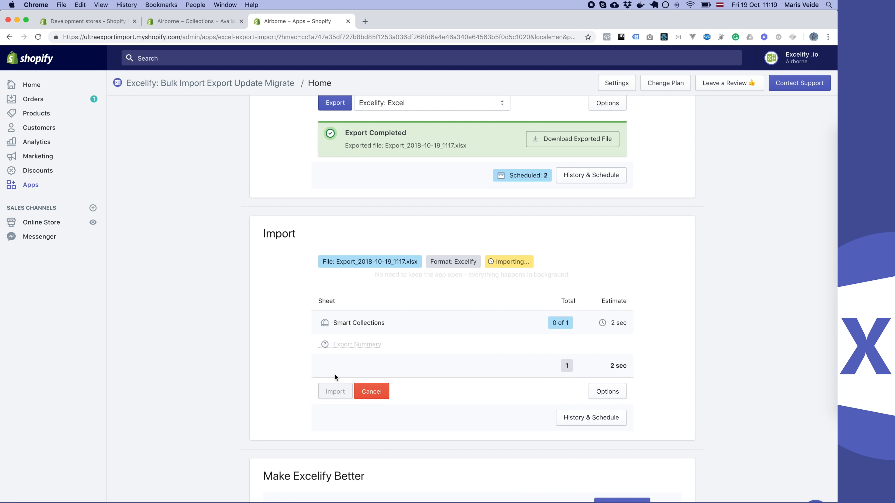
scroll(495, 347, "down", 4)
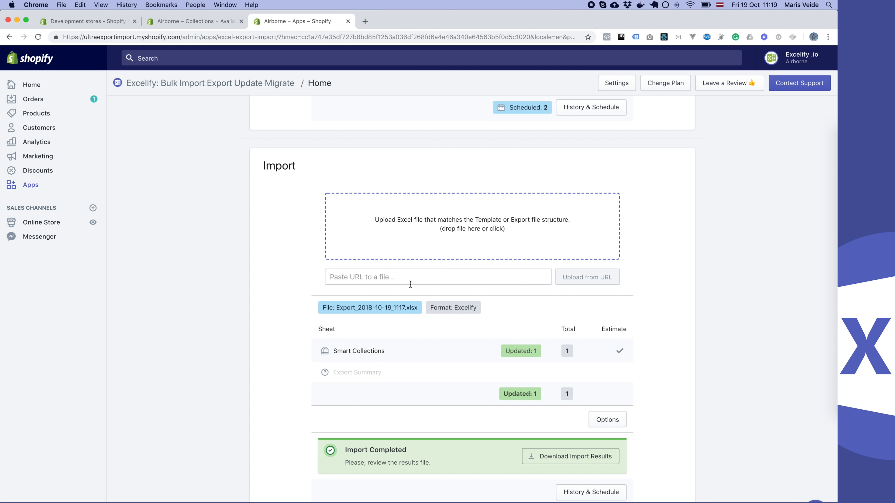
- Reload the Available in stock collection page in Shopify and check the order of its products
left_click(188, 22)
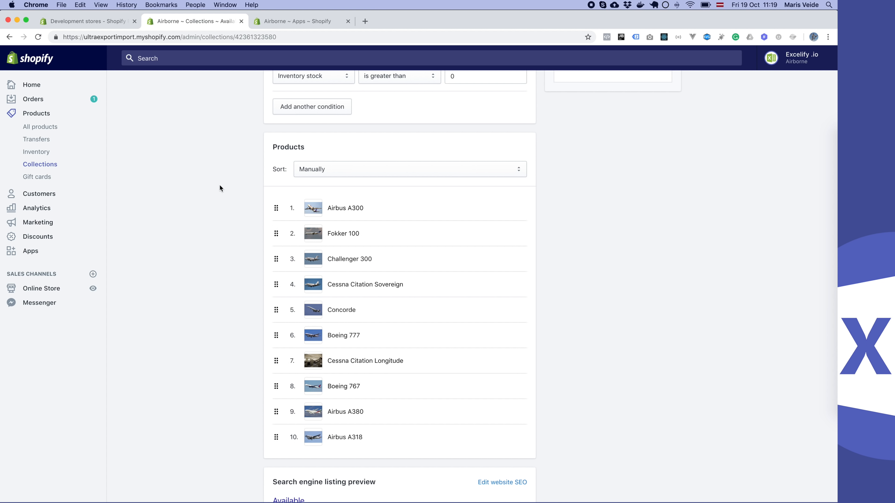
key("super+r")
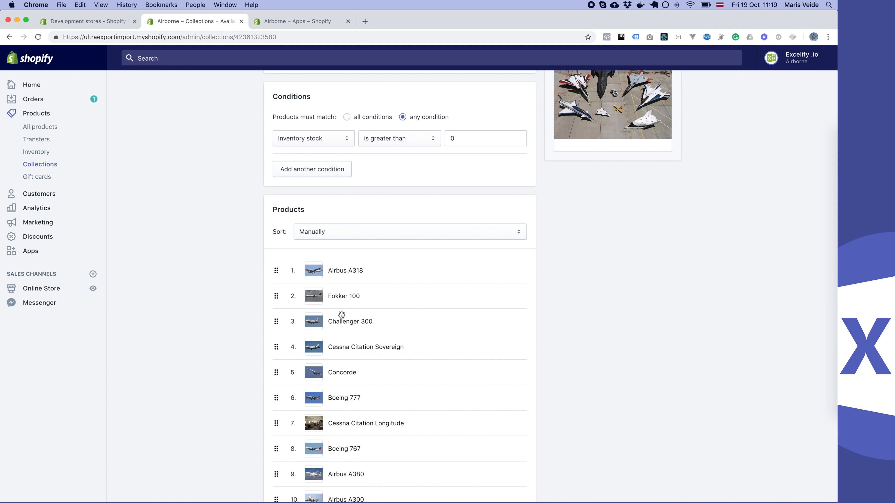
scroll(340, 327, "down", 3)
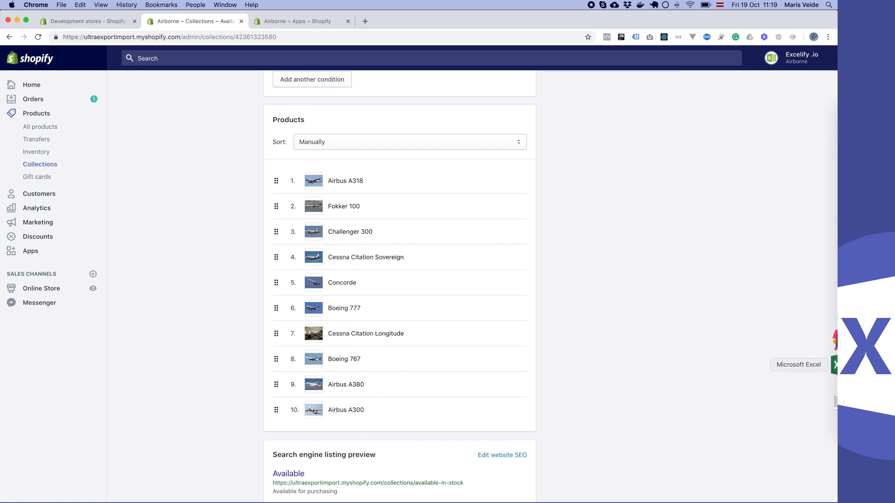
- Switch to Excel and review the collection's rule columns and its Product: ID and Product: Handle values
left_click(834, 376)
scroll(482, 252, "right", 1)
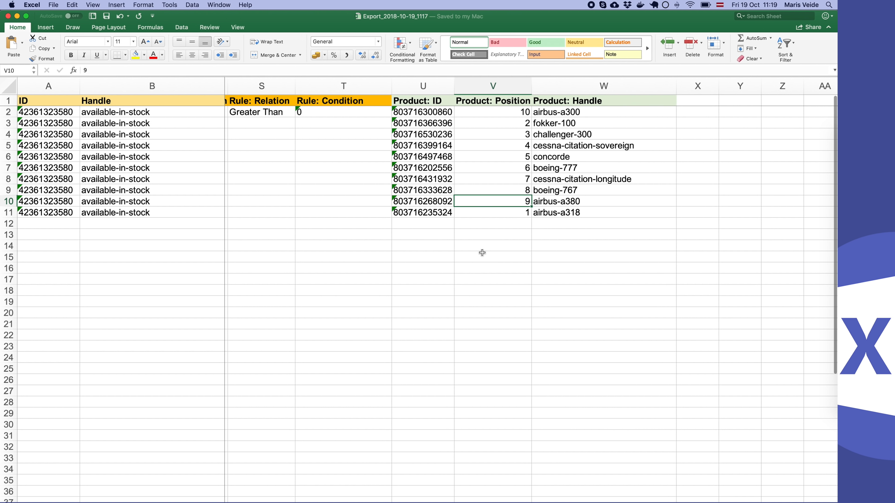
scroll(404, 250, "left", 3)
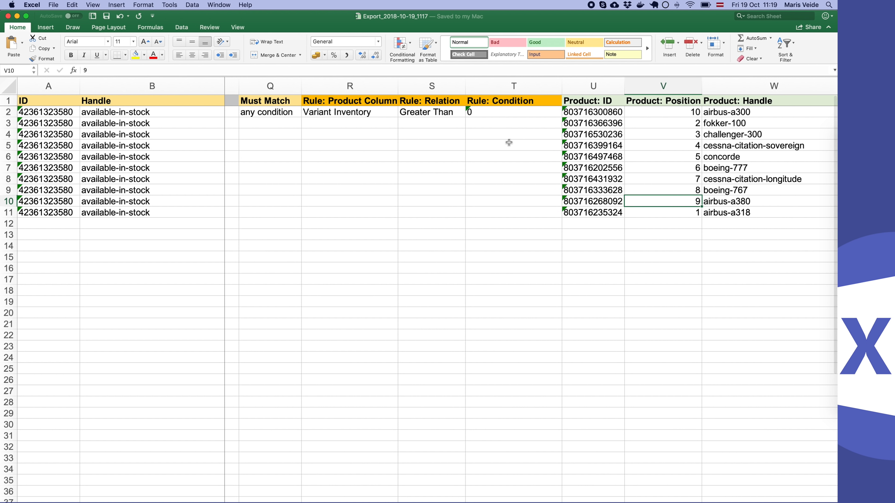
scroll(442, 182, "right", 5)
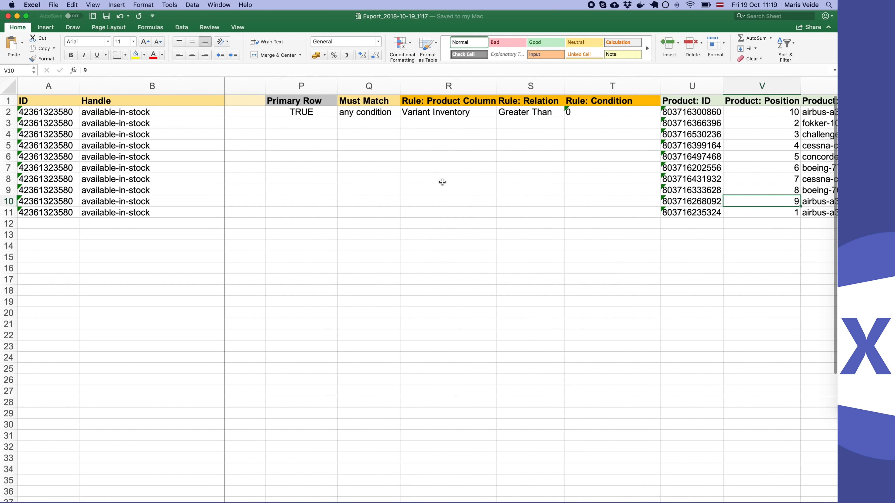
left_click(360, 113)
left_click_drag(360, 112, 356, 212)
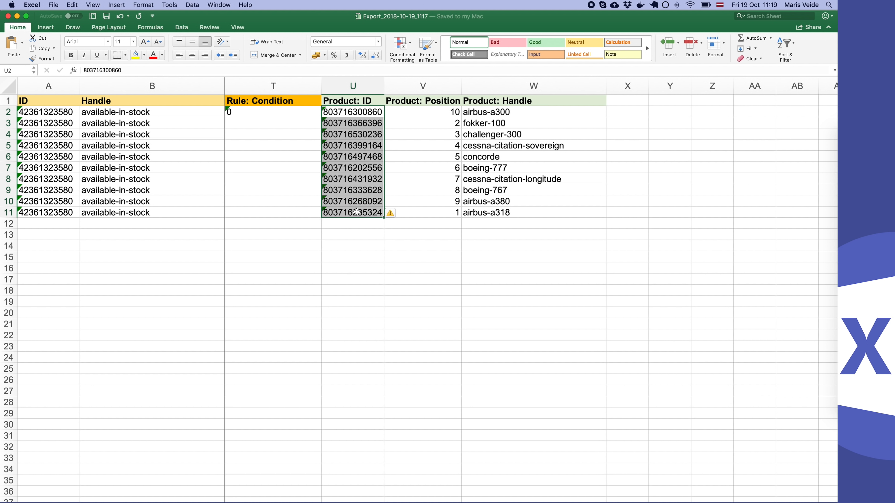
left_click(367, 119)
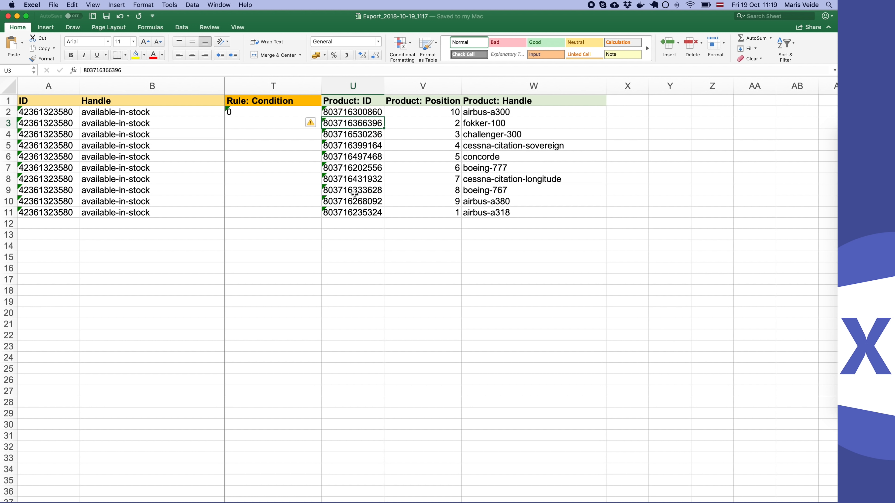
left_click_drag(485, 112, 480, 214)
left_click(480, 213)
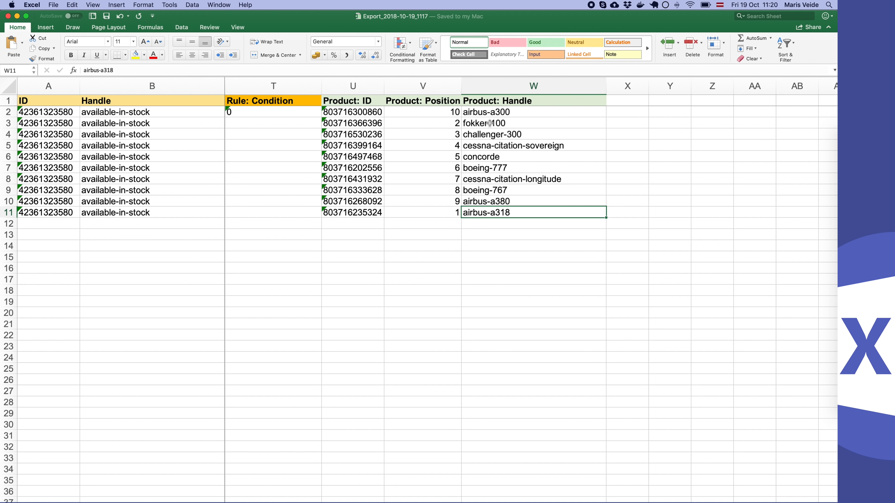
- Compare the collection's product order in Chrome with the Product: Position and Product: Handle columns in Excel
mouse_move(835, 230)
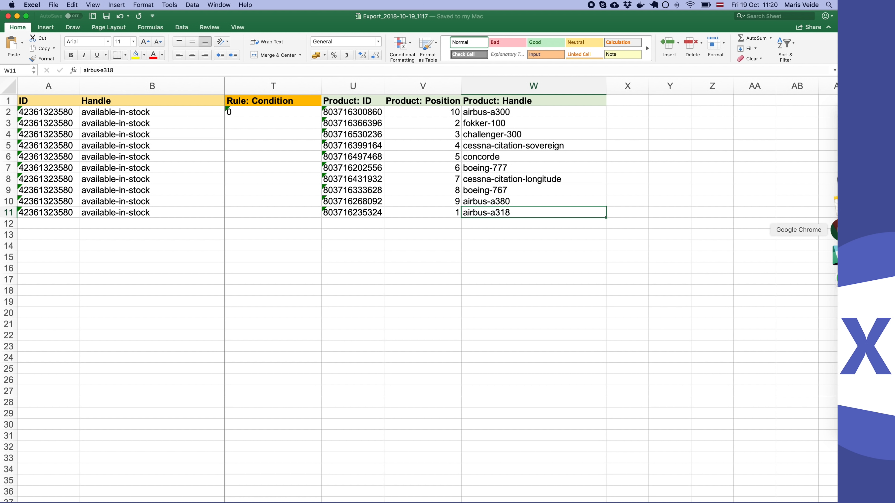
left_click(835, 230)
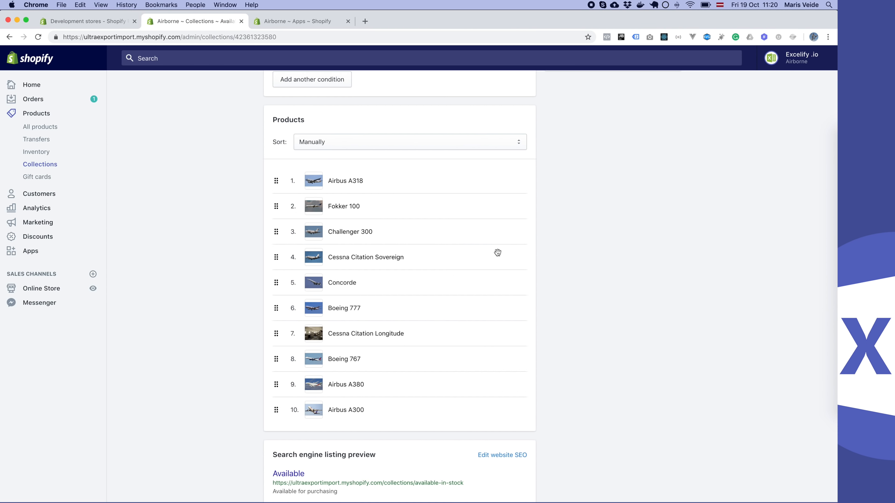
key("super+Tab")
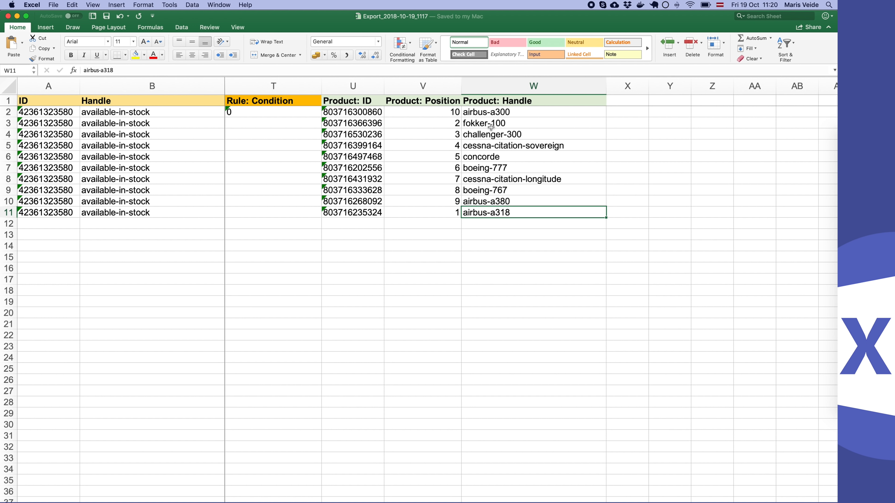
scroll(395, 165, "left", 5)
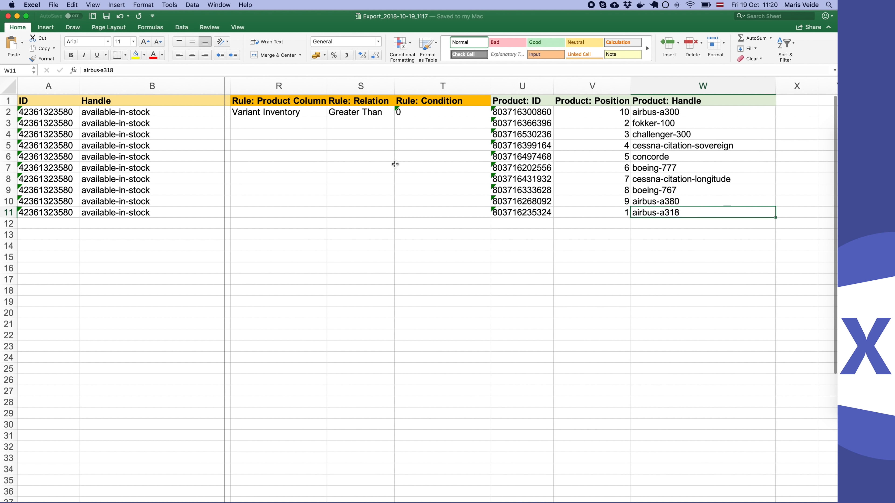
scroll(395, 164, "right", 4)
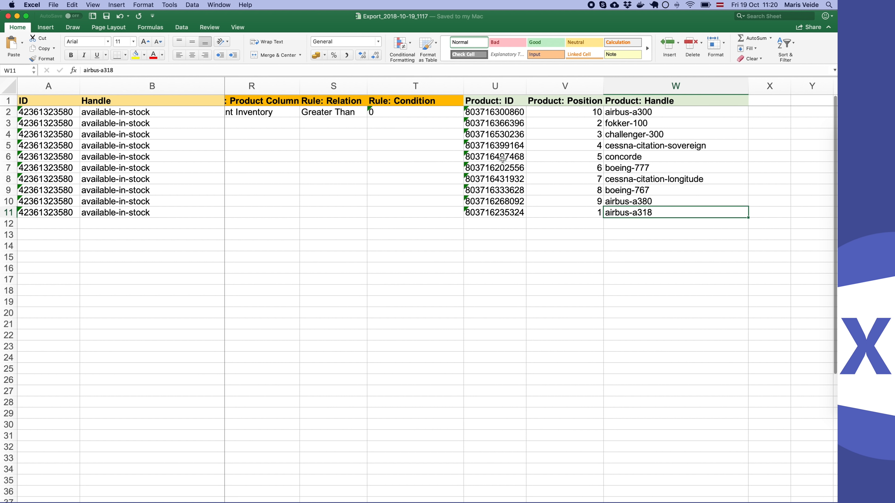
scroll(503, 159, "right", 2)
scroll(503, 160, "left", 3)
scroll(503, 159, "right", 3)
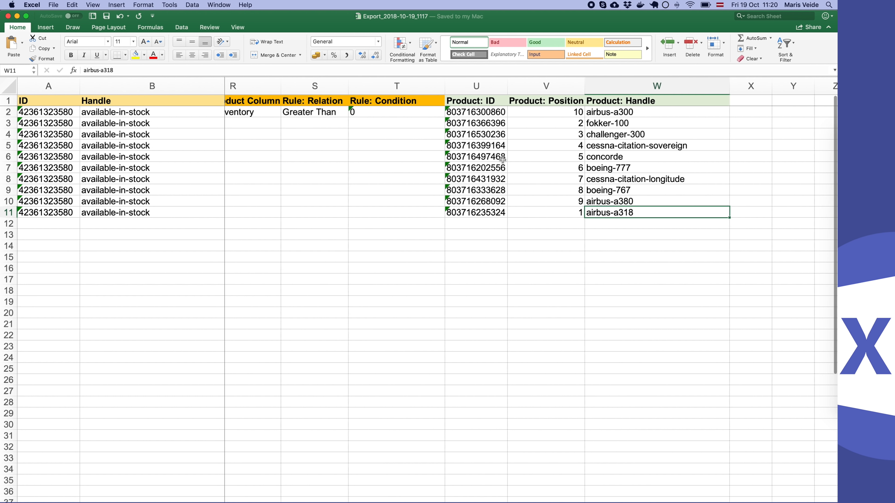
- Try deleting all the columns between Handle and Product: ID, and undo the deletion
scroll(503, 160, "left", 2)
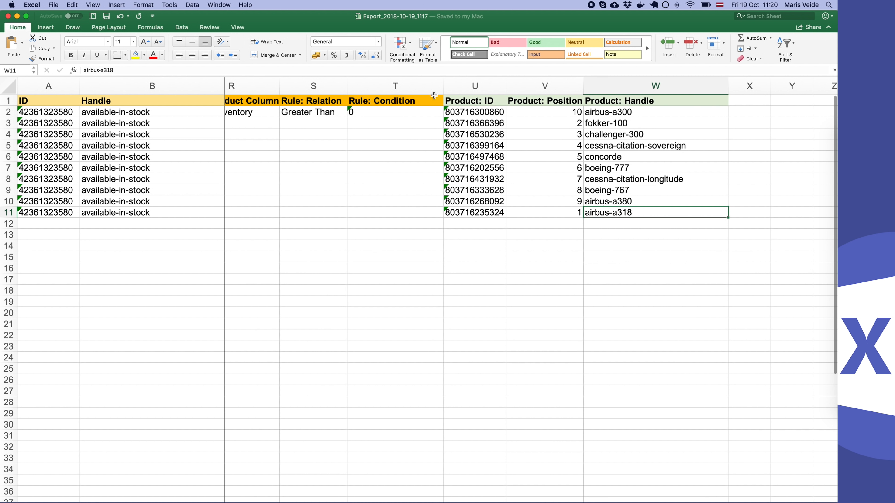
left_click_drag(404, 86, 252, 86)
key("super+minus")
left_click(289, 127)
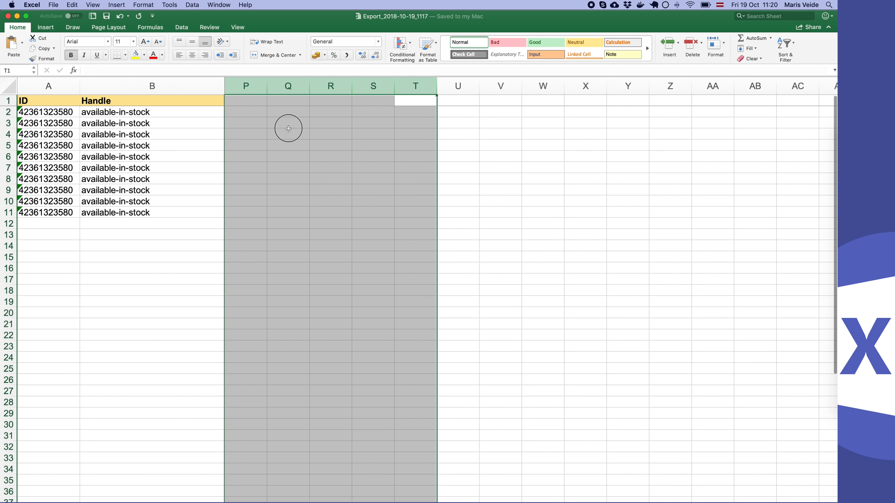
scroll(262, 146, "left", 13)
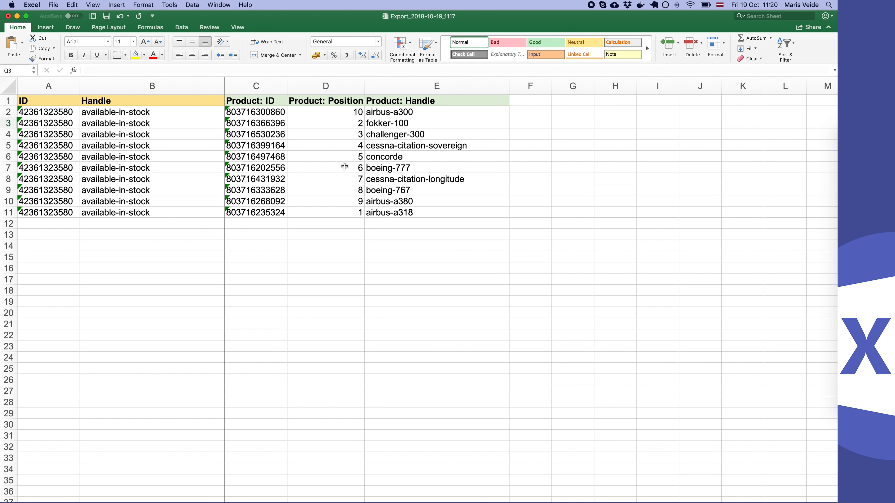
left_click_drag(347, 115, 345, 212)
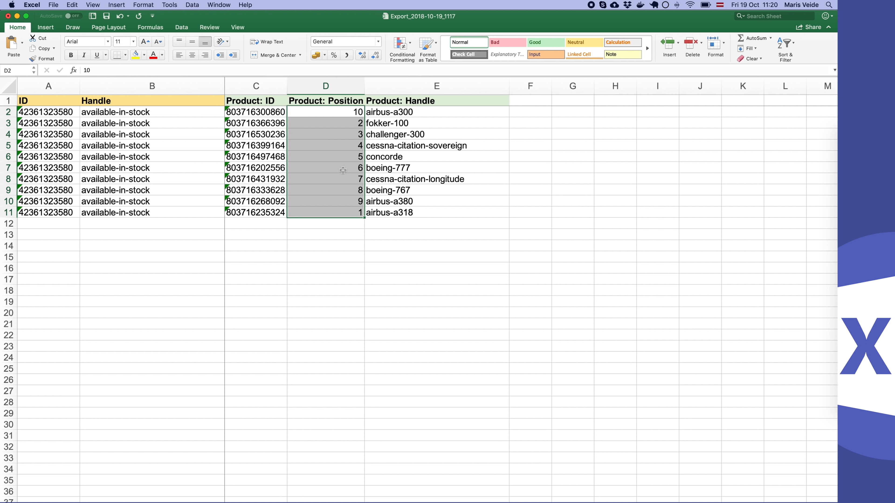
key("super+z")
left_click(369, 176)
- Delete every column between Handle and Product: ID except the Sort Order column
scroll(441, 176, "left", 10)
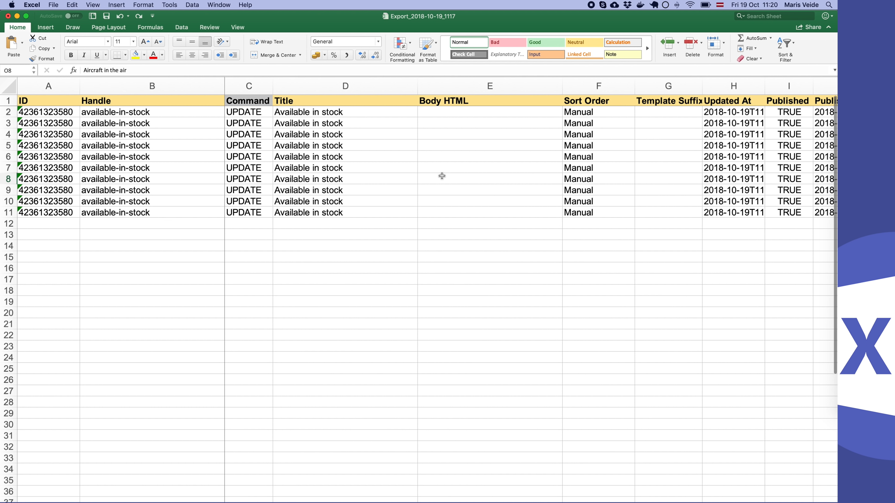
left_click_drag(593, 103, 596, 157)
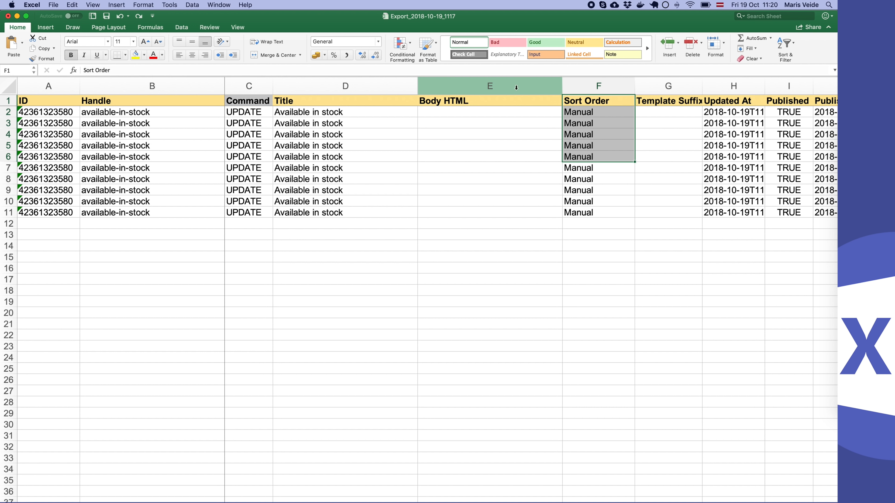
left_click_drag(518, 88, 262, 84)
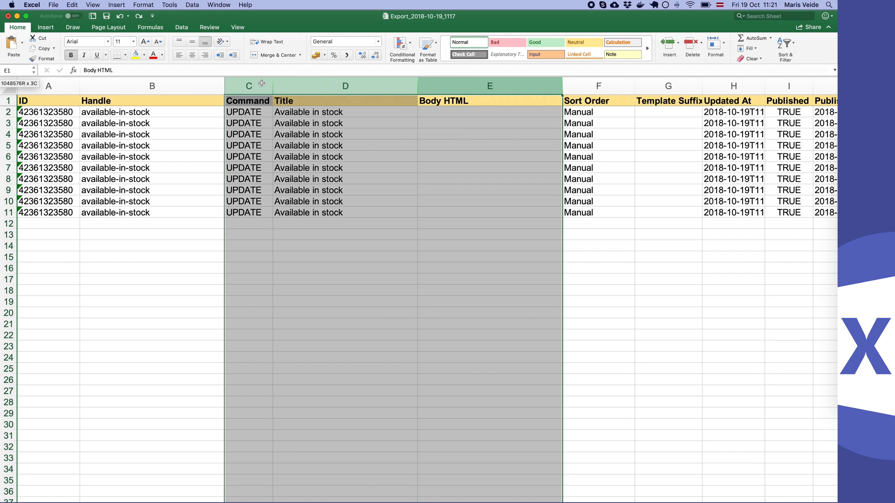
key("super+minus")
double_click(288, 111)
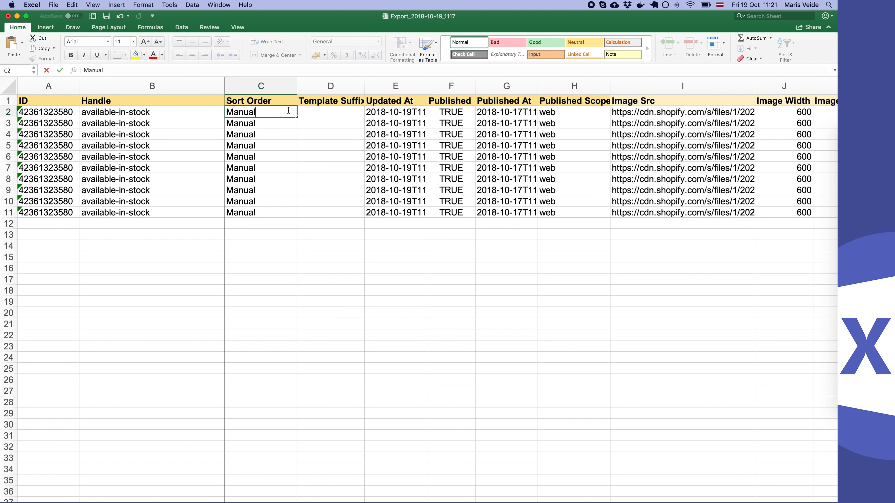
key("Escape")
left_click_drag(328, 87, 534, 87)
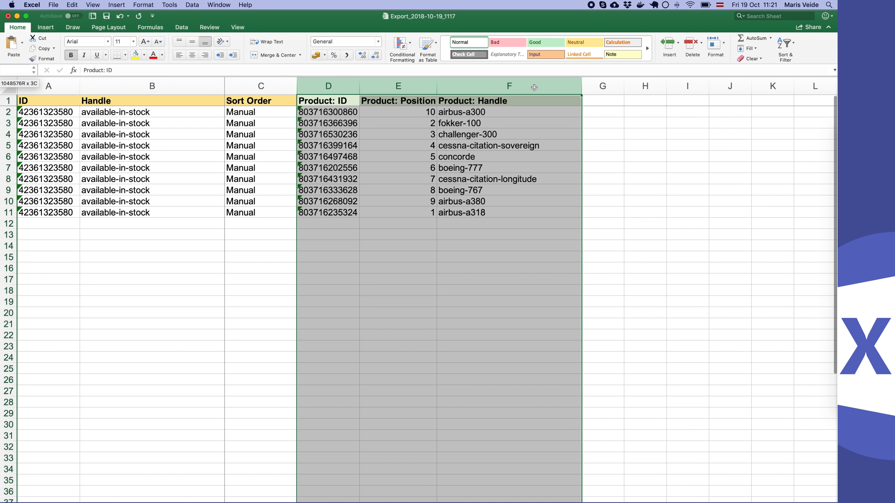
left_click(445, 145)
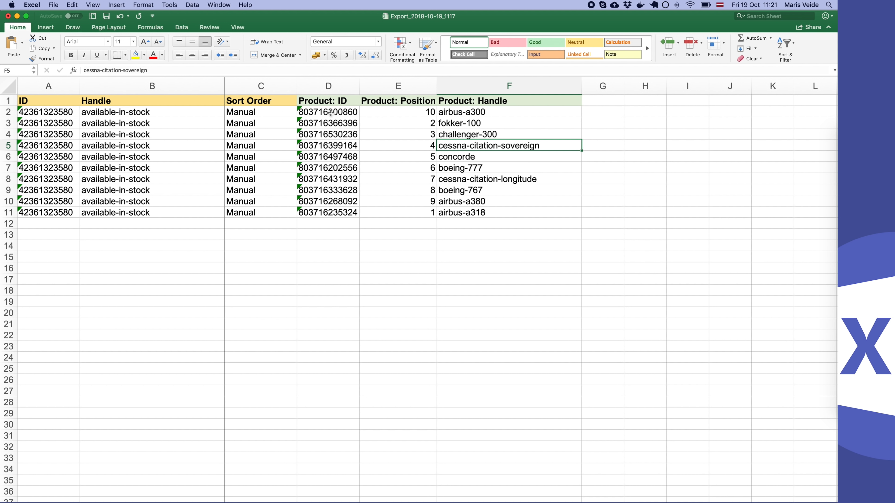
- Clear all the Product: Position values in E2:E11
left_click_drag(416, 112, 412, 213)
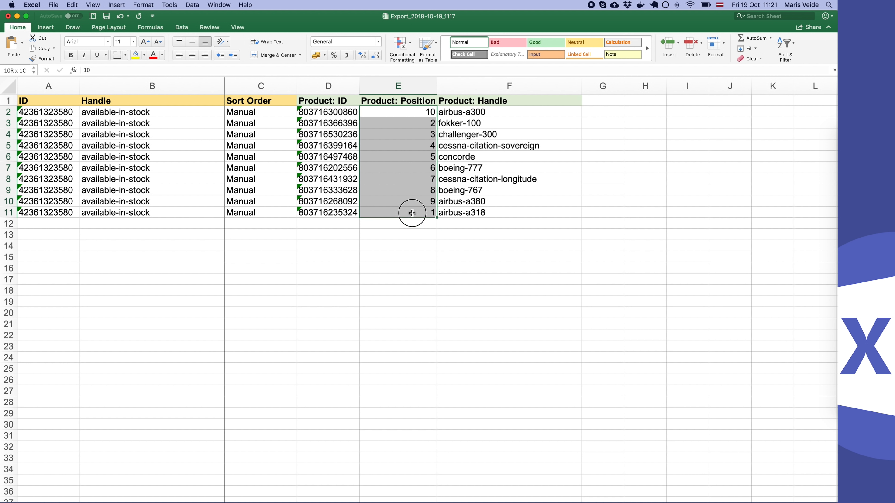
key("Delete")
key("Left")
key("Right")
key("Right")
key("Down")
key("Down")
key("Left")
key("Left")
key("Left")
key("Left")
key("Left")
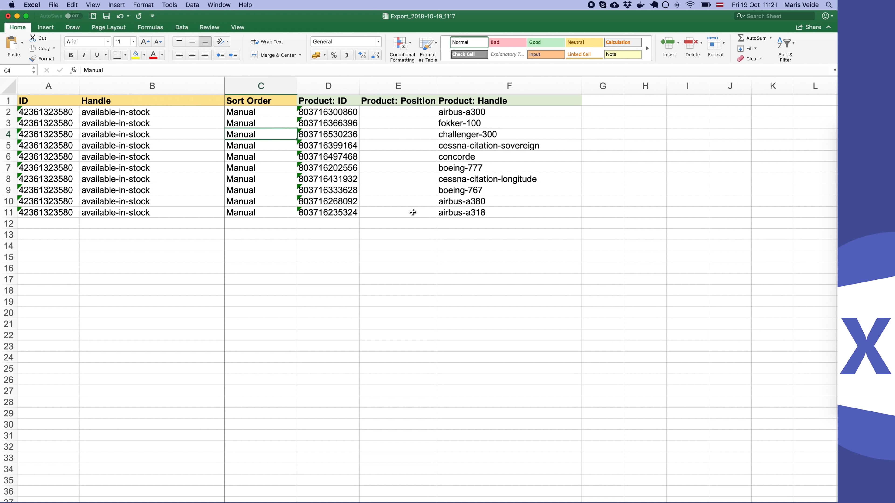
key("Right")
key("Right")
key("Right")
key("Right")
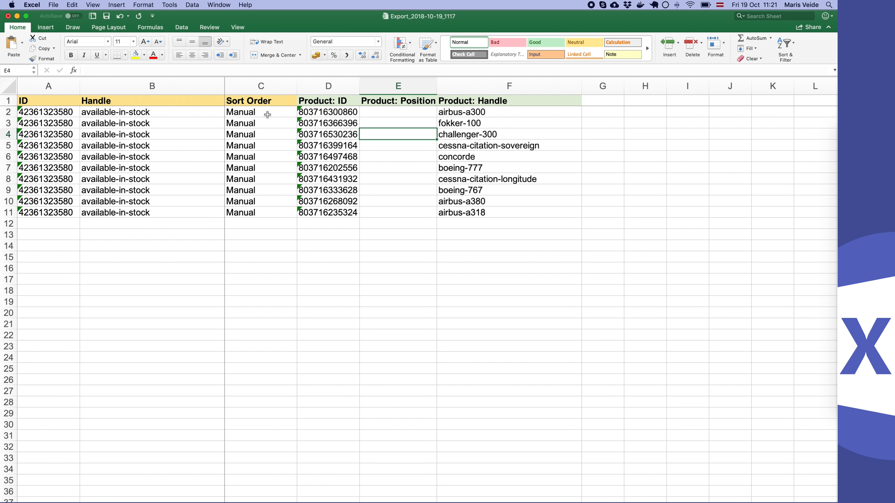
- Review the Sort Order values and the order of the product handles
left_click_drag(256, 112, 254, 183)
left_click(254, 183)
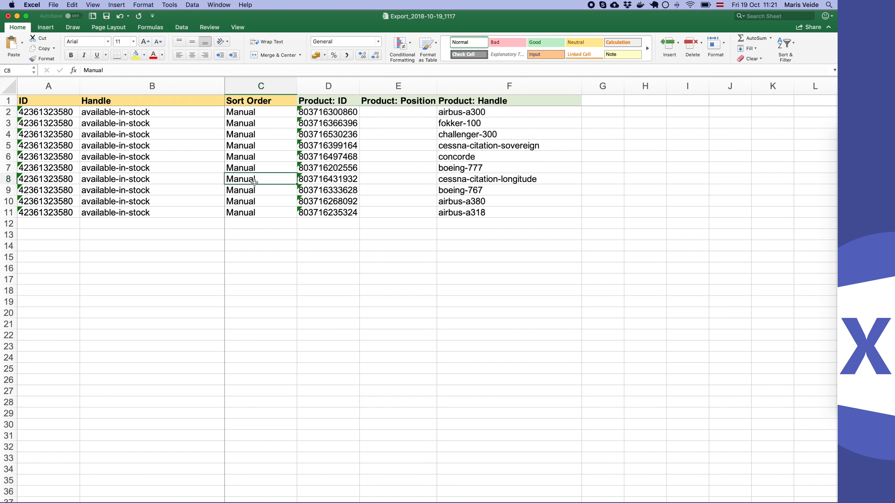
left_click_drag(265, 105, 264, 209)
left_click(264, 210)
left_click(457, 157)
left_click_drag(457, 134, 459, 179)
left_click(459, 179)
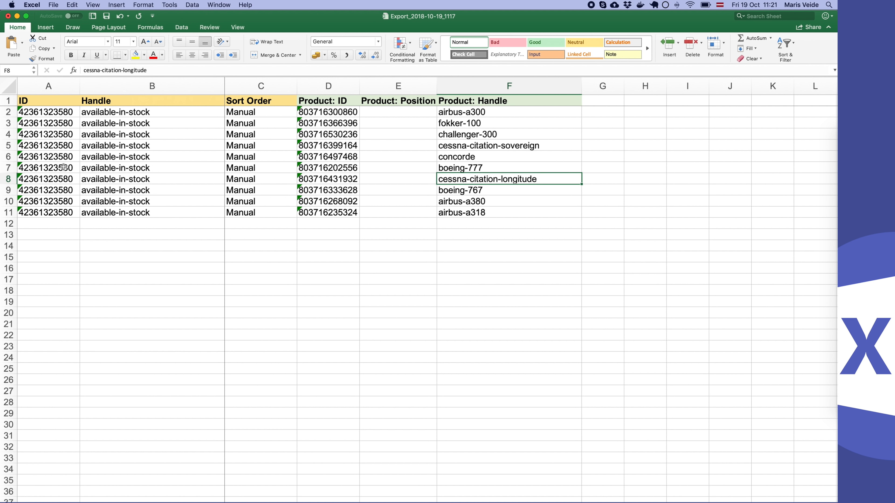
- Move the challenger-300 row above the airbus-a300 row, directly below the header row
left_click(8, 134)
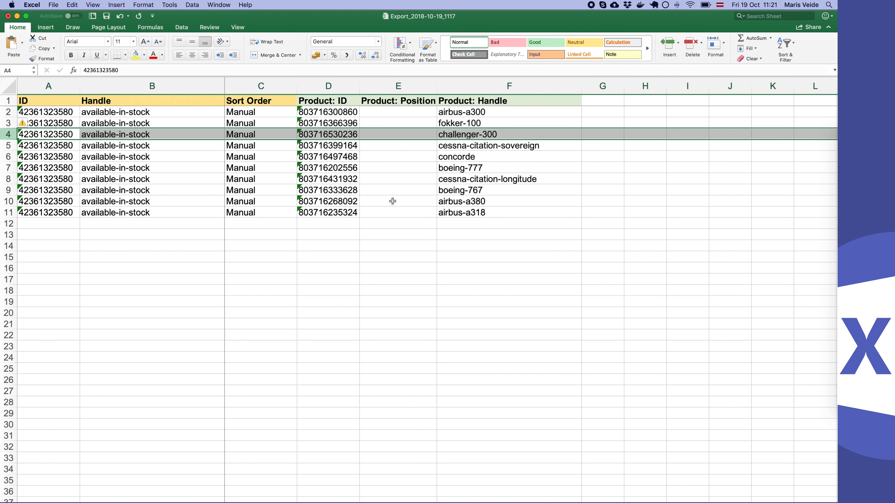
key("super+c")
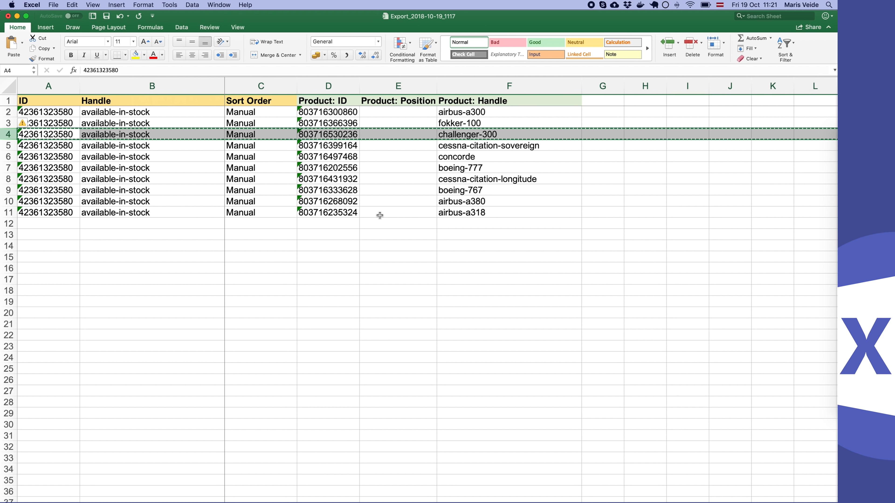
left_click(8, 112)
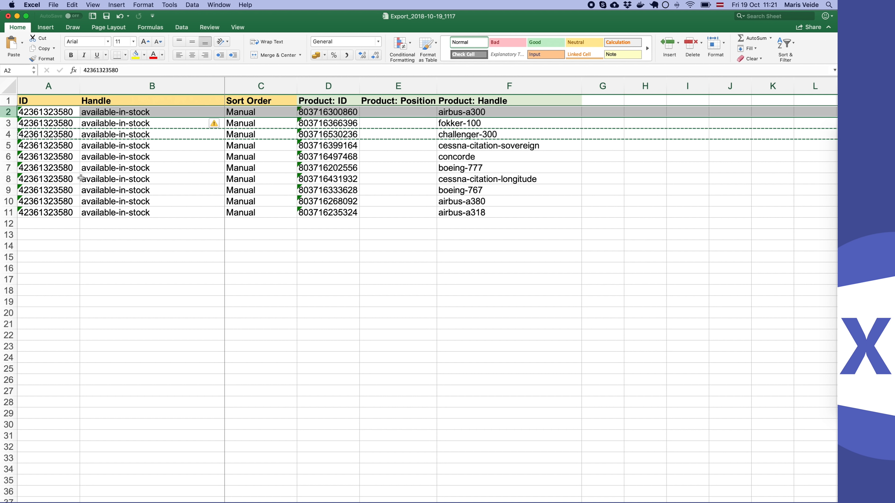
key("super+shift+equal")
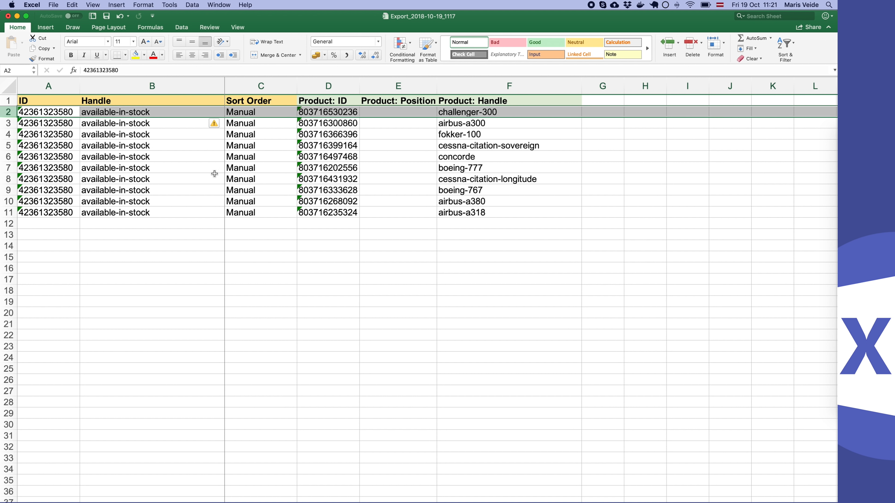
- Set the Product: Position of challenger-300 to 1
left_click(427, 112)
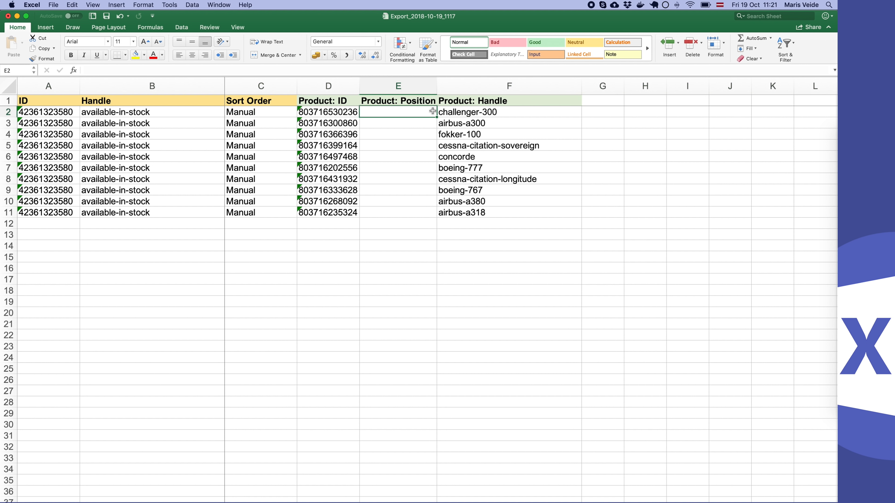
left_click(424, 125)
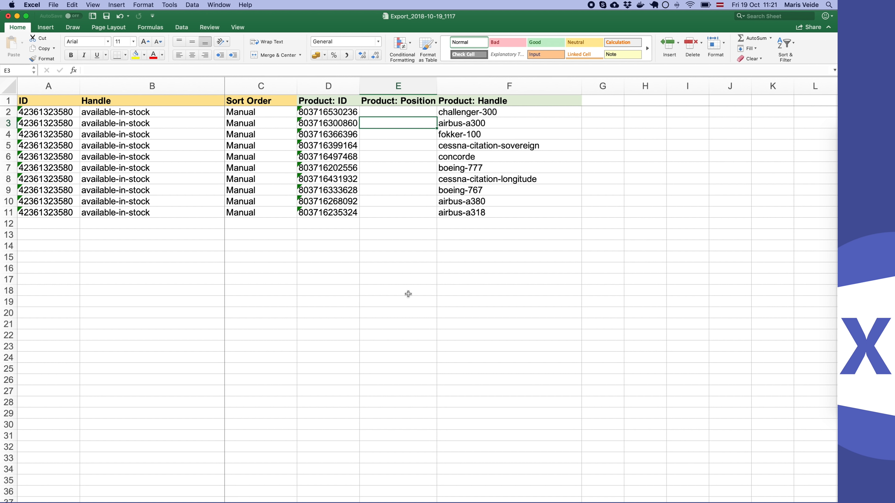
key("Up")
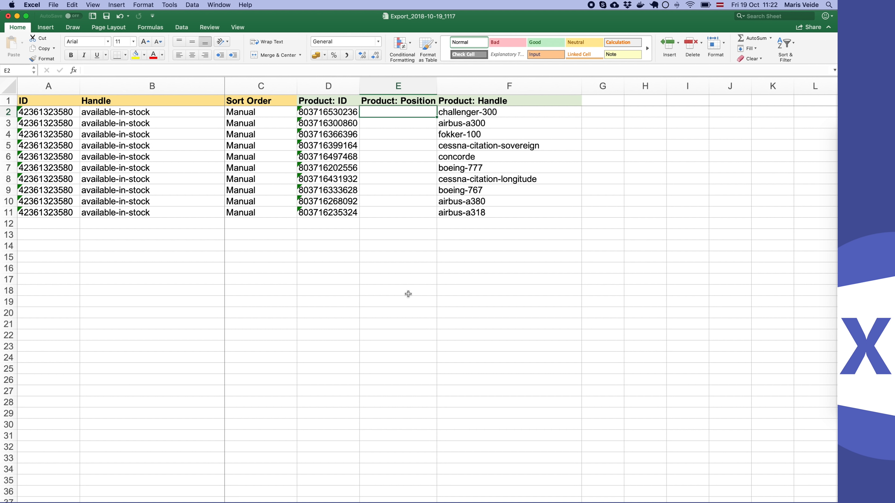
type("1")
key("Return")
- Set the Product: Position of boeing-777 to 2, leave the other positions empty, and save the workbook
key("Up")
key("Down")
key("Down")
key("Down")
key("Down")
key("Down")
type("2")
key("Return")
key("Up")
key("Up")
key("Up")
key("Up")
key("Up")
key("Up")
key("Down")
key("Down")
key("Down")
key("Down")
key("Down")
key("Down")
key("Down")
key("Down")
key("Down")
key("Down")
key("Up")
key("Up")
key("Up")
key("Up")
key("Up")
key("Up")
key("Up")
key("Up")
key("Up")
key("Up")
key("Down")
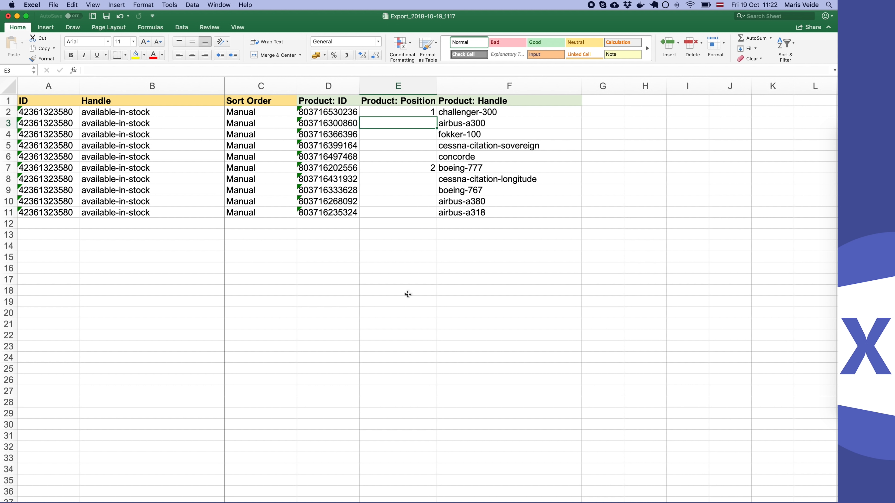
key("super+s")
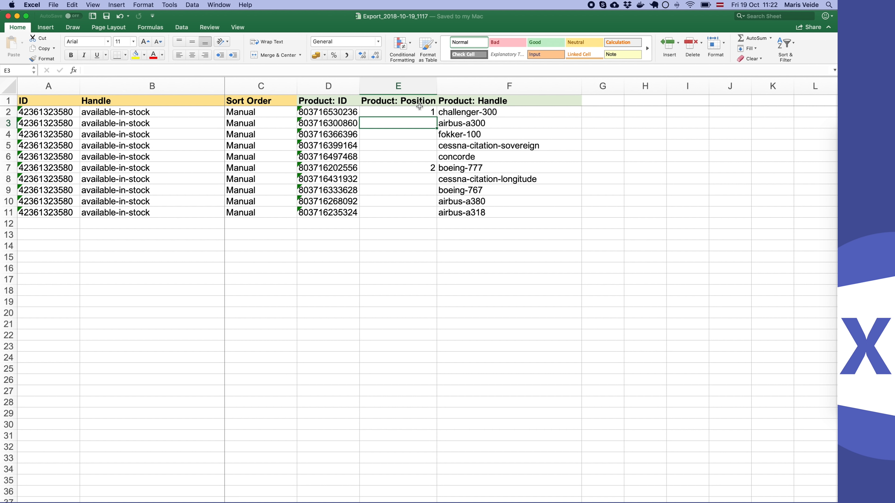
left_click(412, 175)
left_click(414, 169)
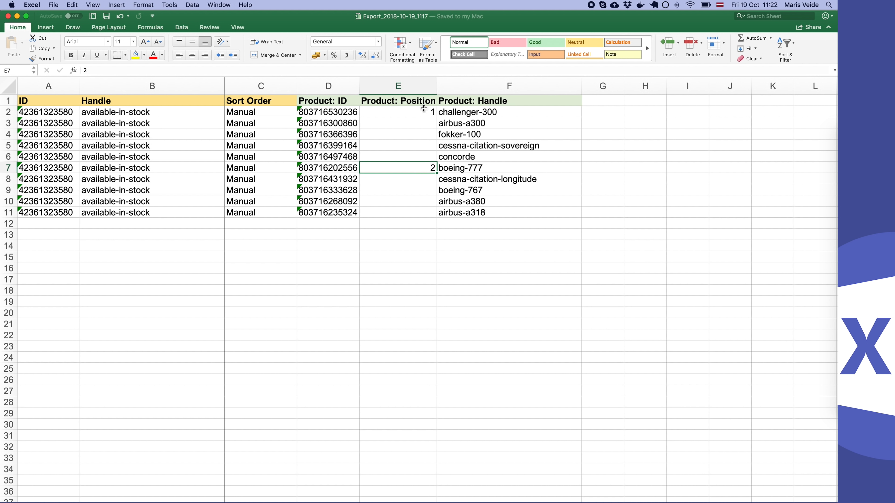
left_click(419, 113)
left_click(413, 168)
- Switch to Chrome, sort the Available in stock collection by Best selling, and compare the product order with the Excel positions
key("super+Tab")
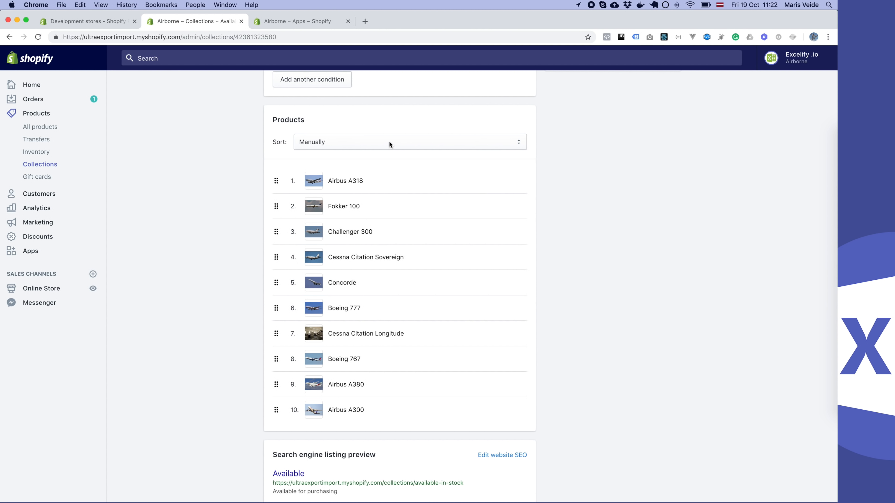
left_click(387, 141)
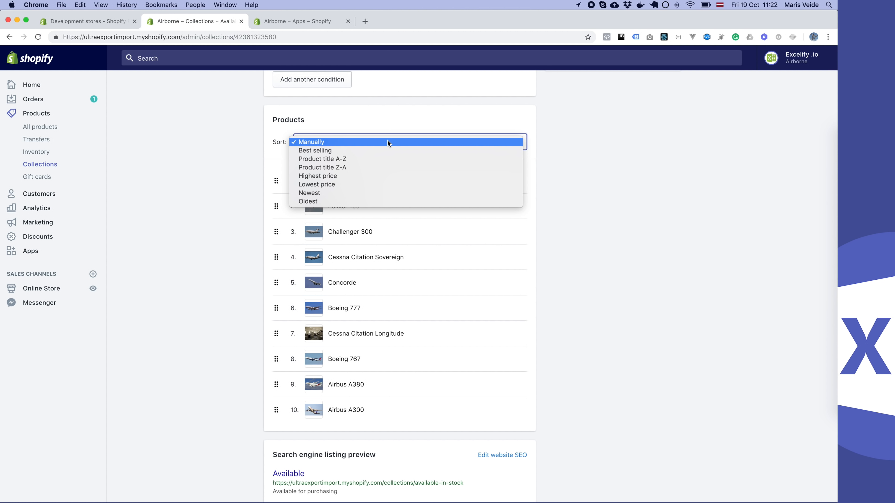
left_click(380, 151)
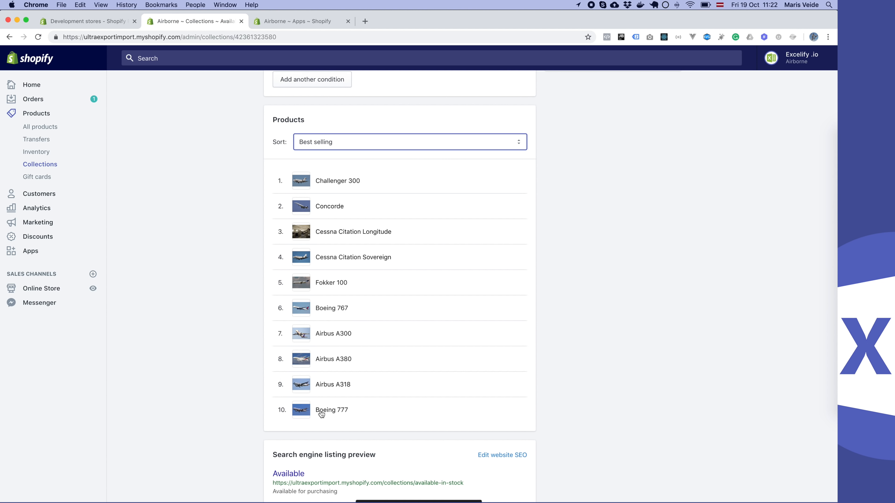
scroll(363, 311, "up", 2)
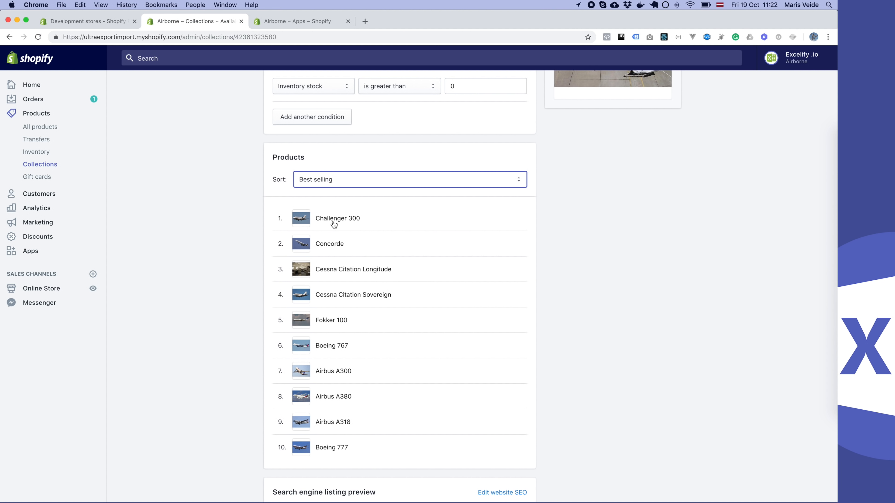
key("super+Tab")
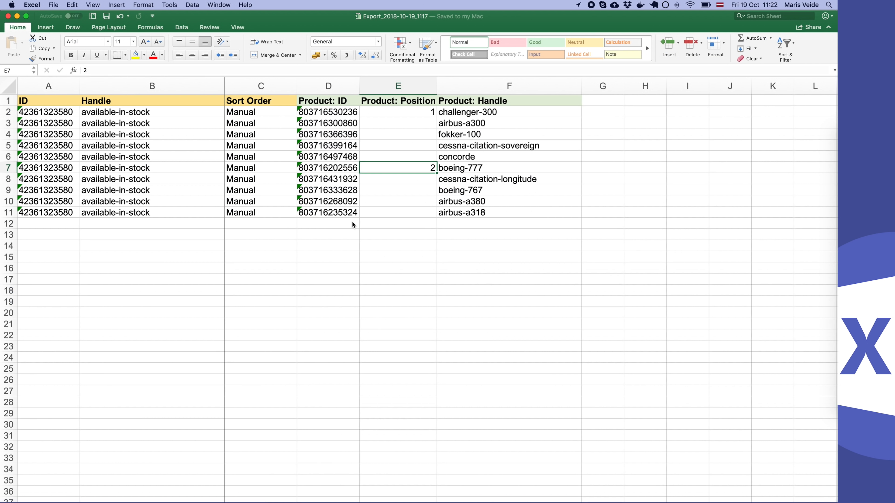
key("super+Tab")
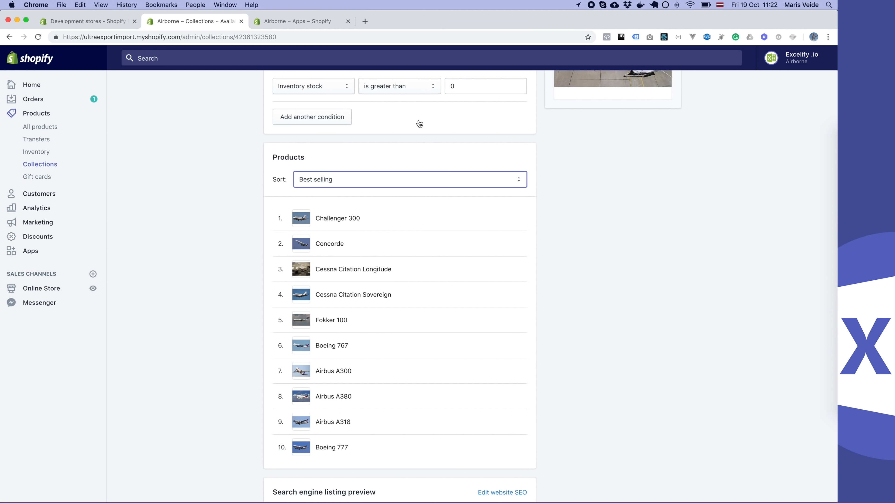
- Change the collection's product sort order to Lowest price and check the resulting list
left_click(370, 180)
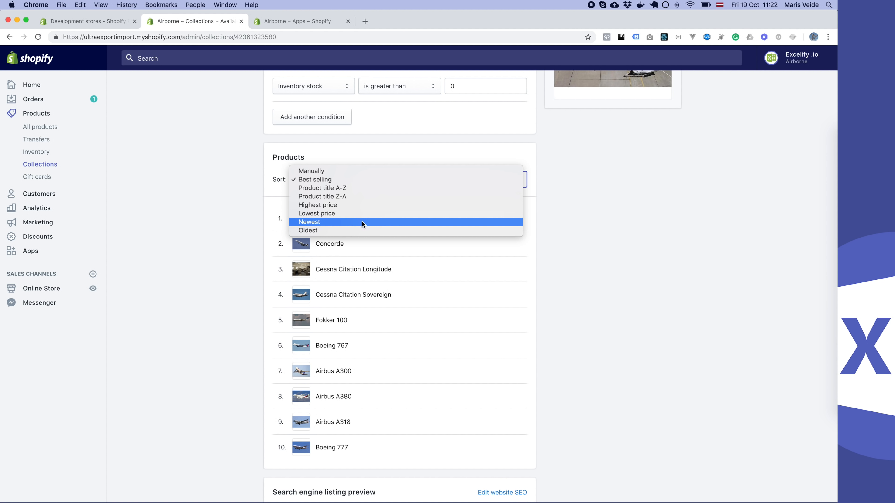
left_click(365, 213)
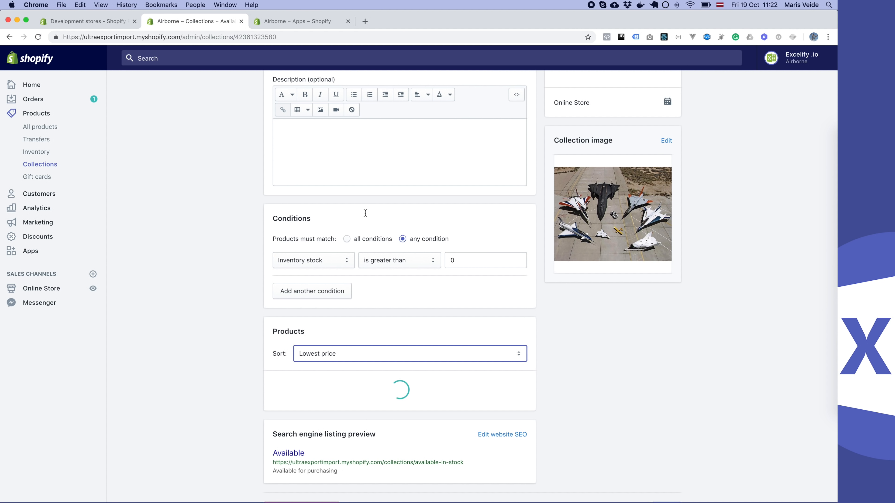
scroll(365, 213, "down", 5)
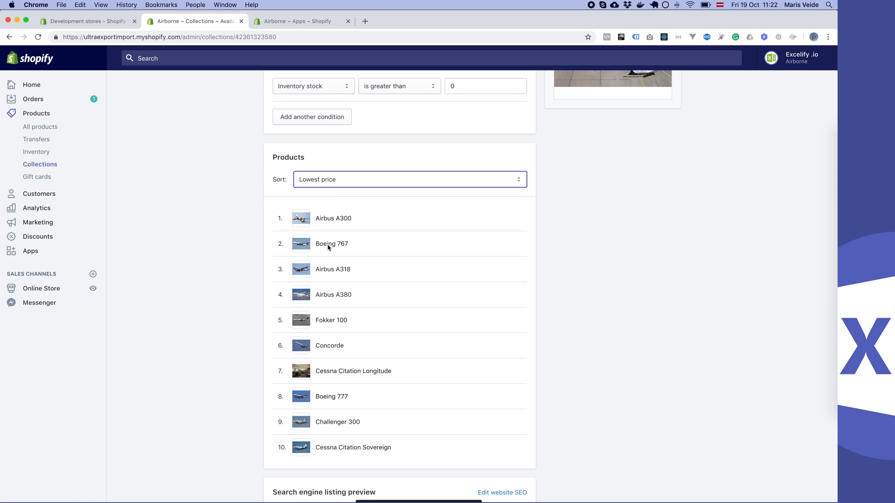
- Upload Export_2018-10-19_1117.xlsx from Downloads in Excelify and import its Smart Collections sheet
left_click(300, 21)
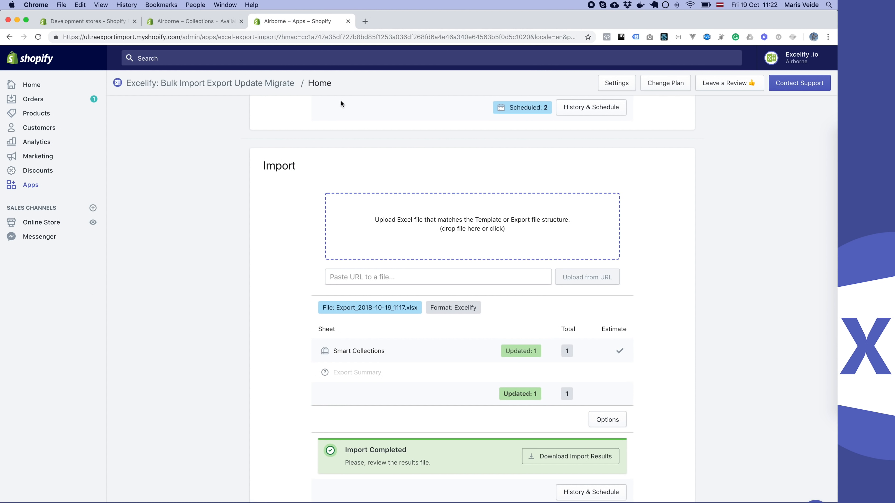
left_click(398, 237)
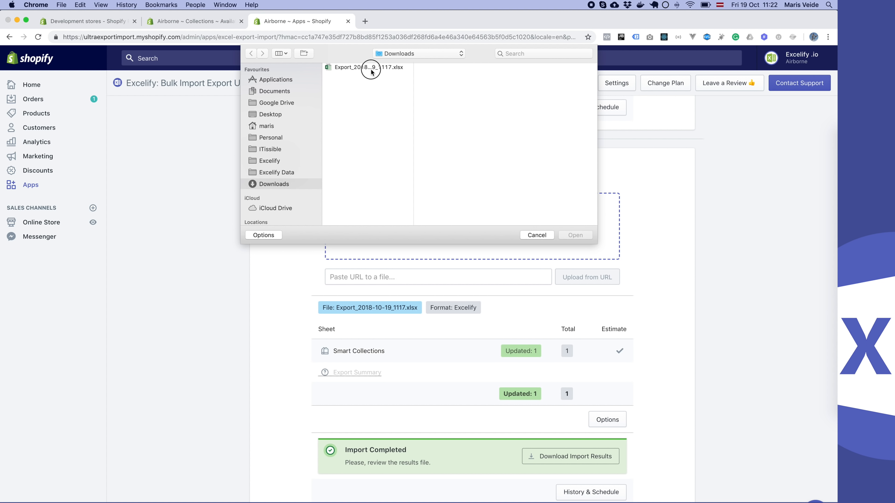
double_click(371, 69)
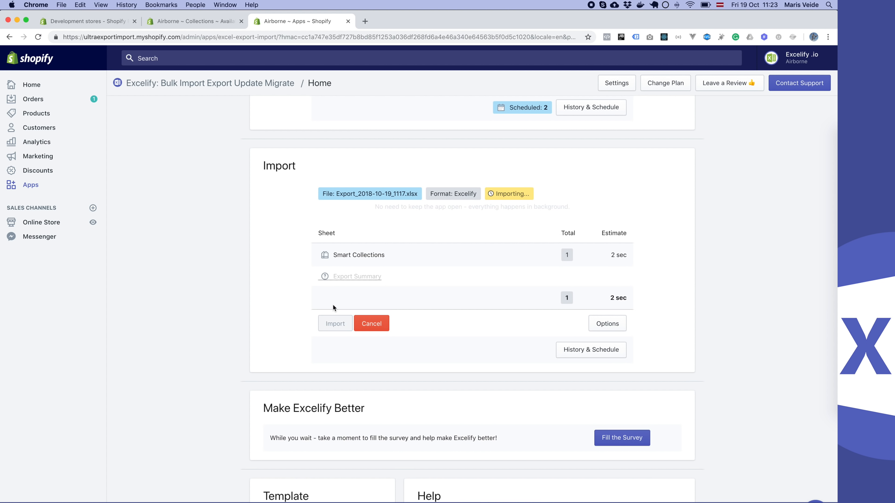
- Reload the Available in stock collection page and check its sort setting and product order
left_click(192, 21)
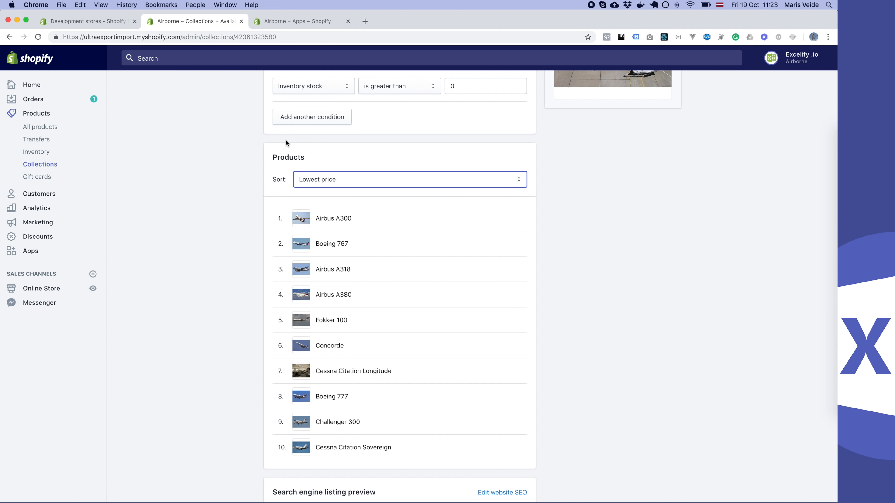
key("super+r")
scroll(263, 293, "down", 5)
scroll(263, 294, "down", 3)
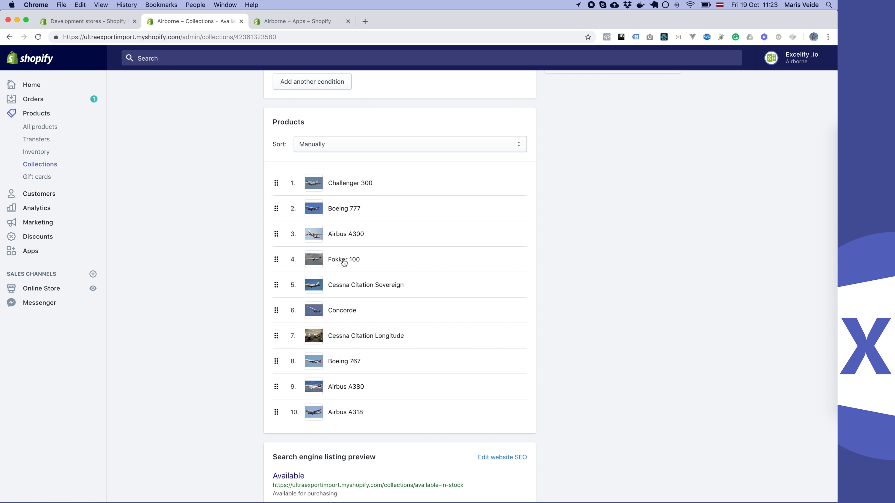
- Switch to Excel to compare the Product: Position values with the collection's order, and return to the collection's details in Chrome
key("super+Tab")
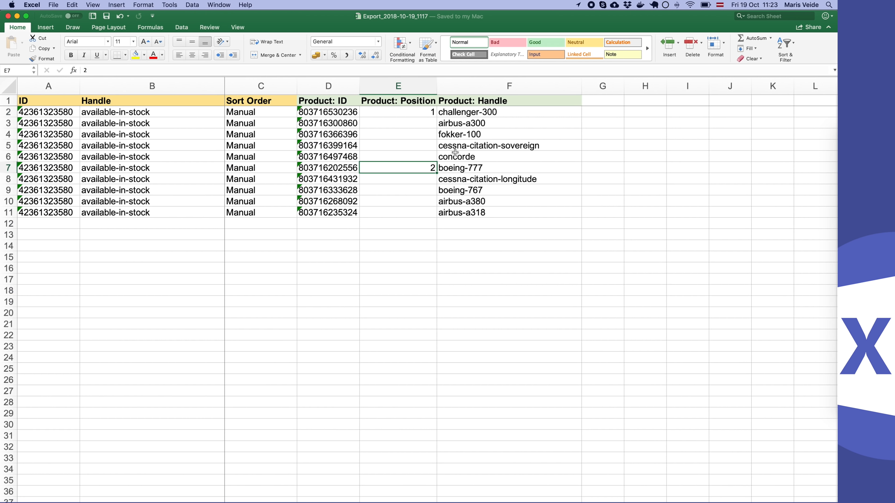
key("super+Tab")
scroll(349, 273, "up", 3)
scroll(350, 272, "up", 5)
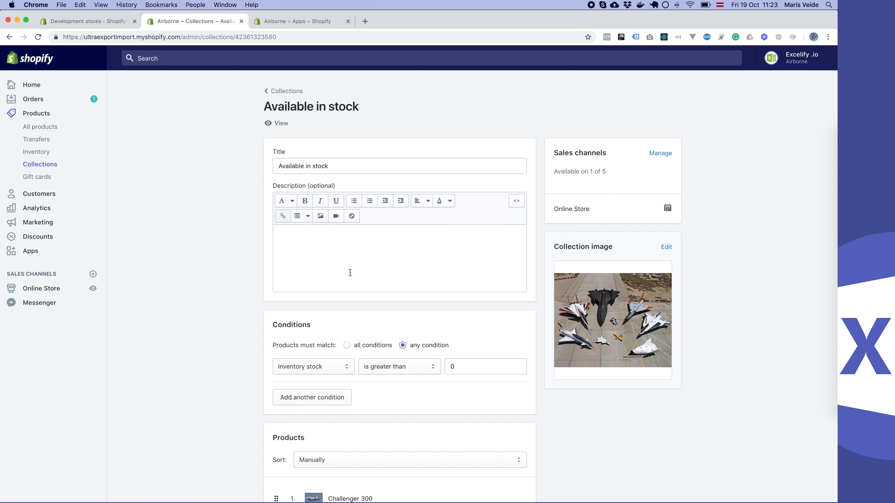